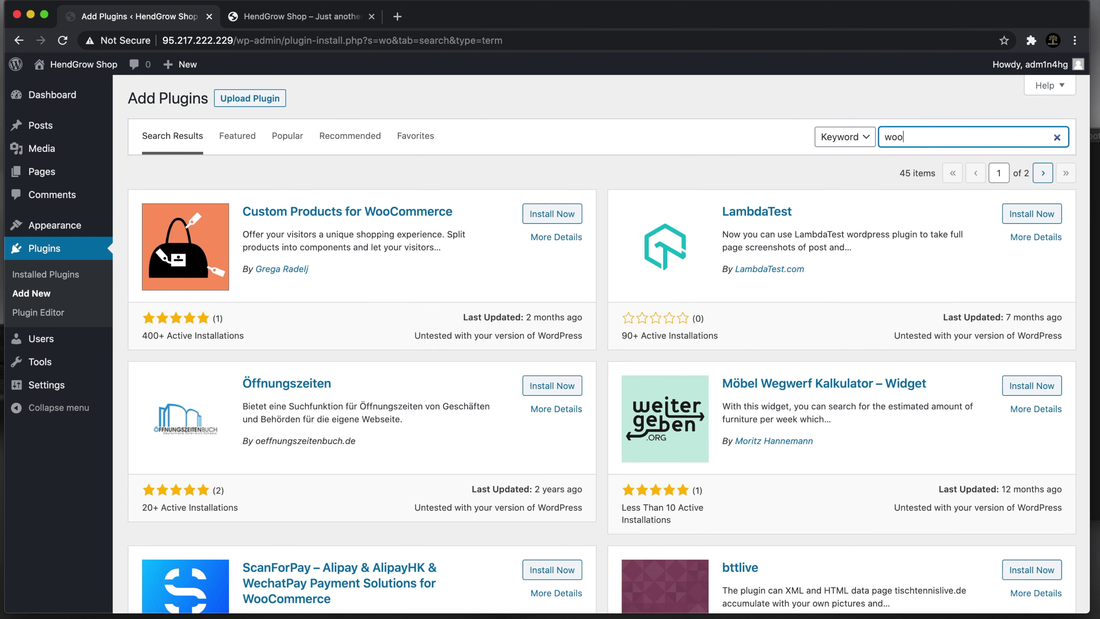
Search the plugin directory for woocommerce, and install and activate the WooCommerce plugin by Automattic.
type("ocommerce")
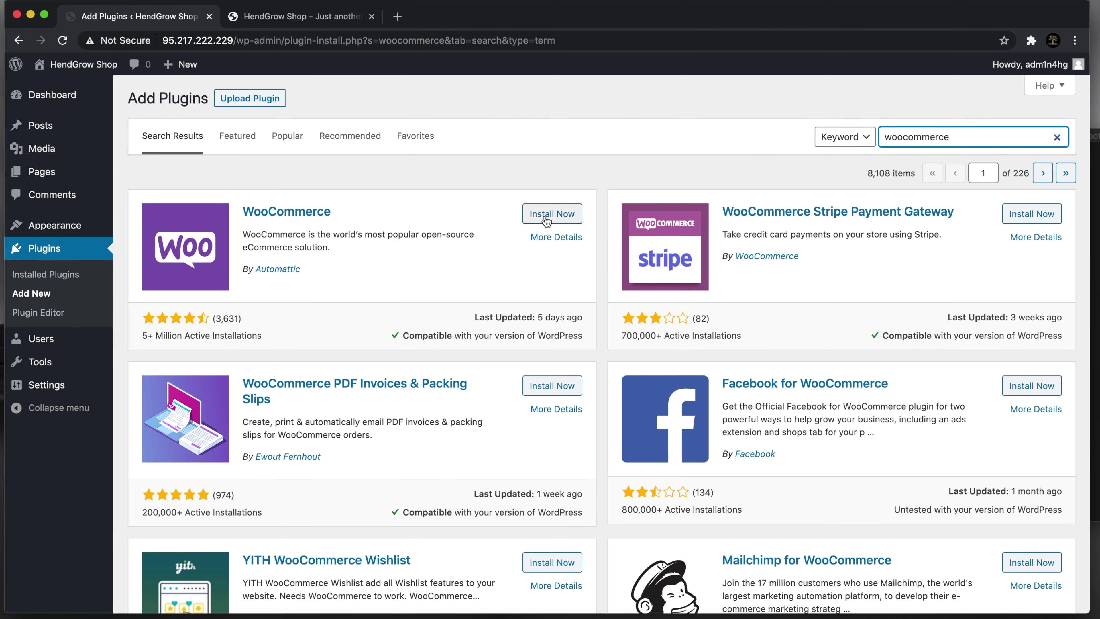
left_click(547, 221)
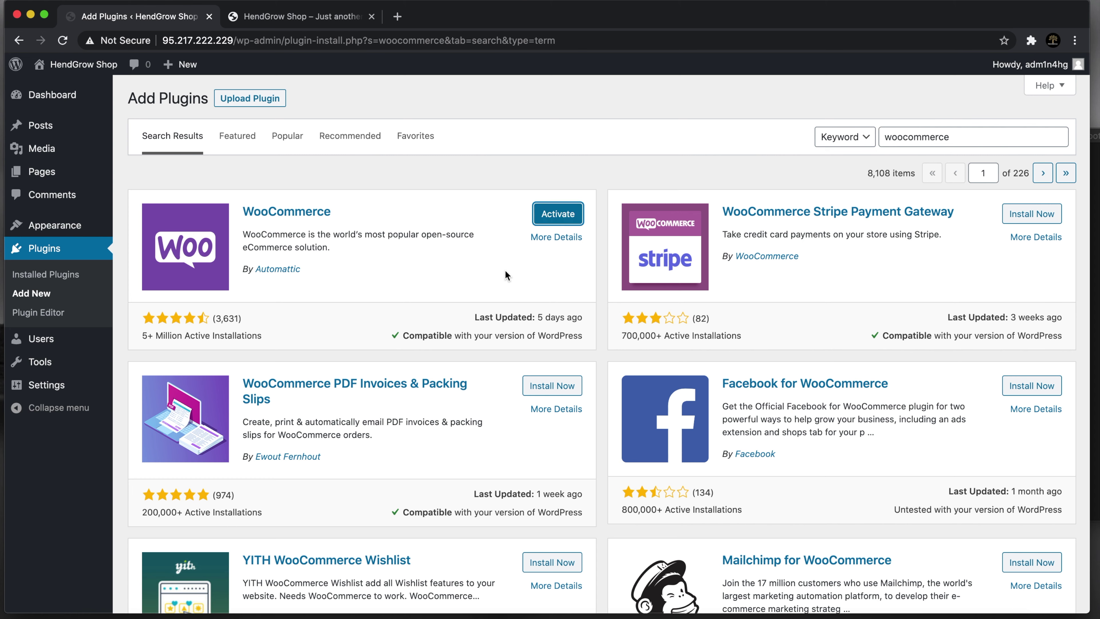
left_click(556, 215)
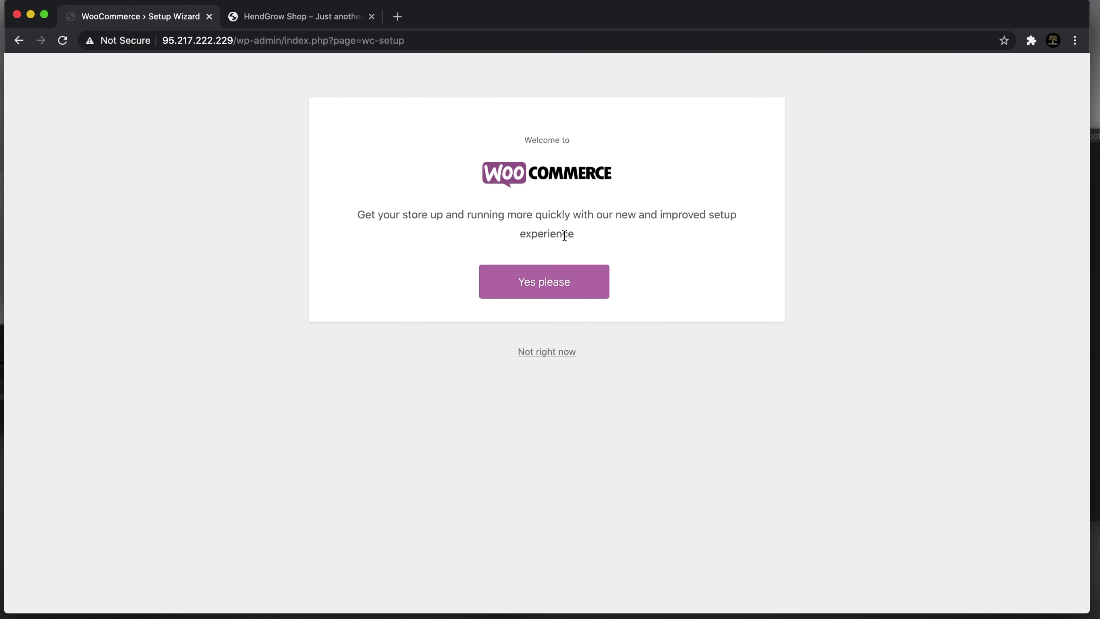
Skip the WooCommerce store setup wizard and close the store's welcome introduction.
left_click(539, 286)
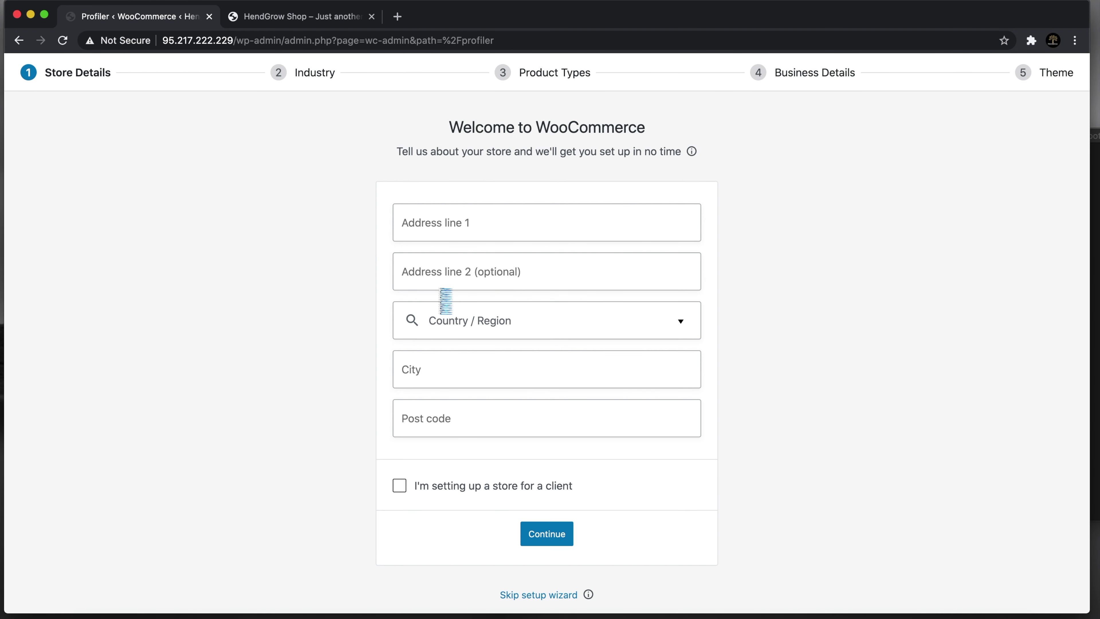
left_click(548, 597)
left_click(700, 384)
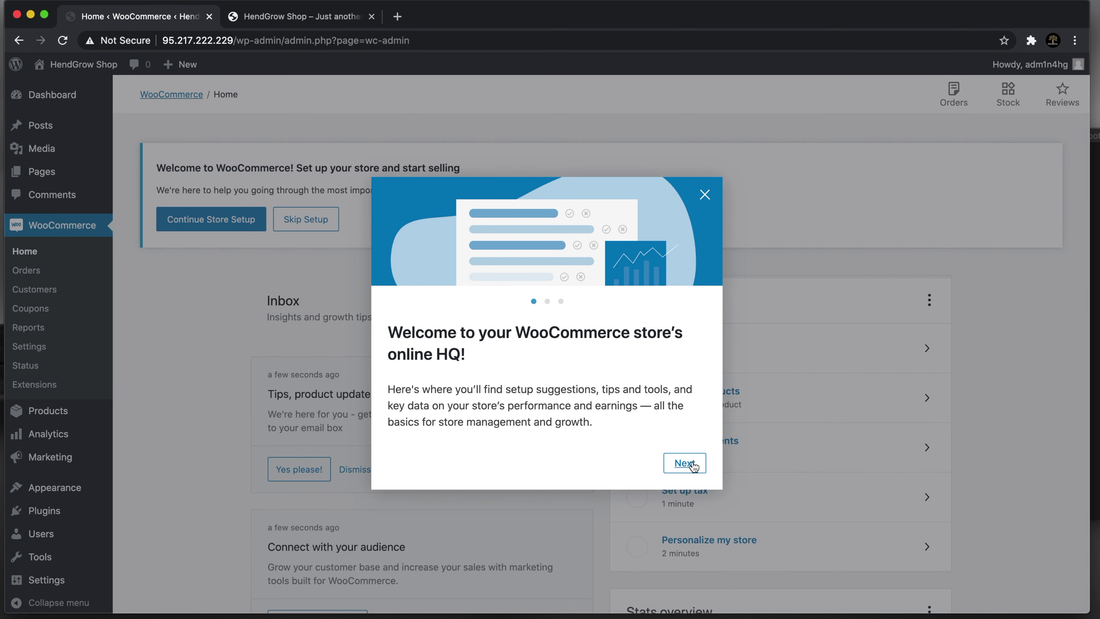
left_click(707, 196)
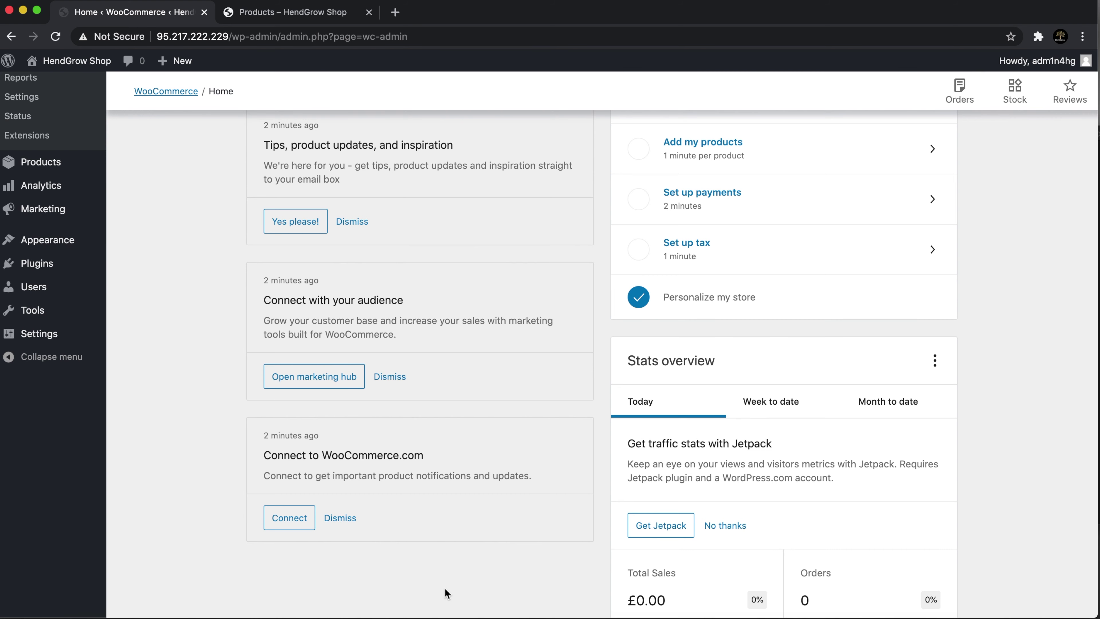
Create a new store product named "Product one" and dismiss the product tutorial tips.
scroll(245, 307, "up", 5)
left_click(41, 304)
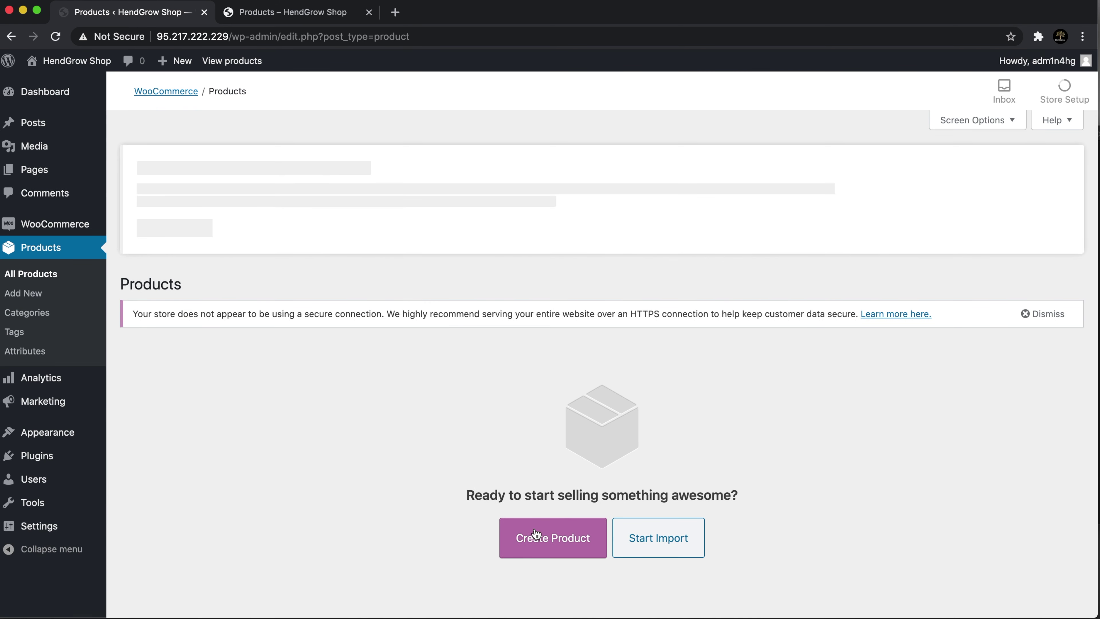
left_click(544, 546)
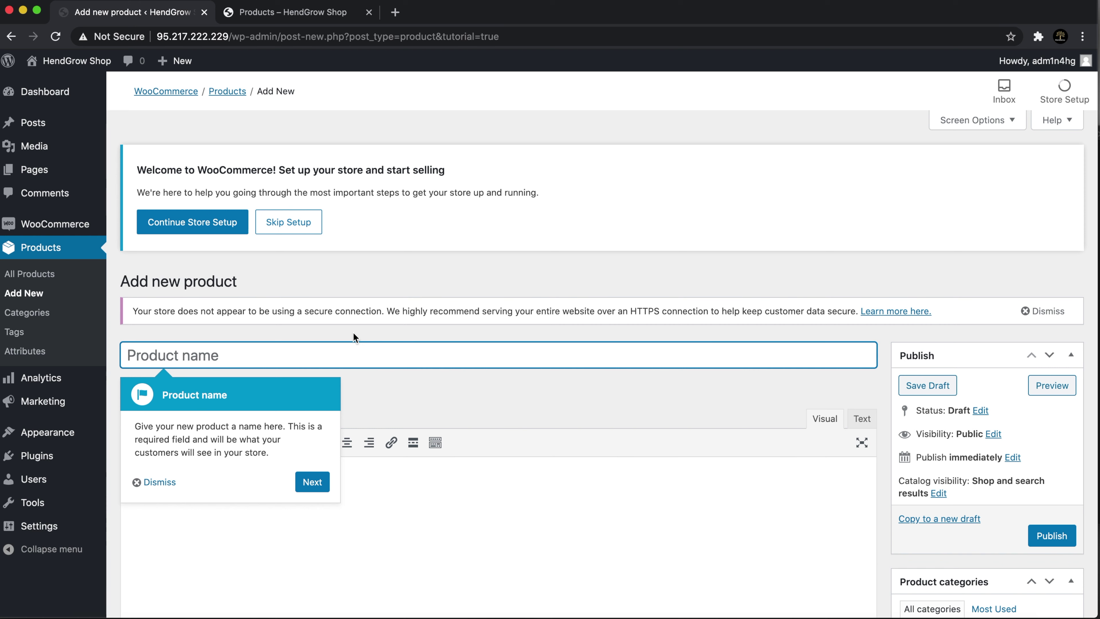
type("Product one")
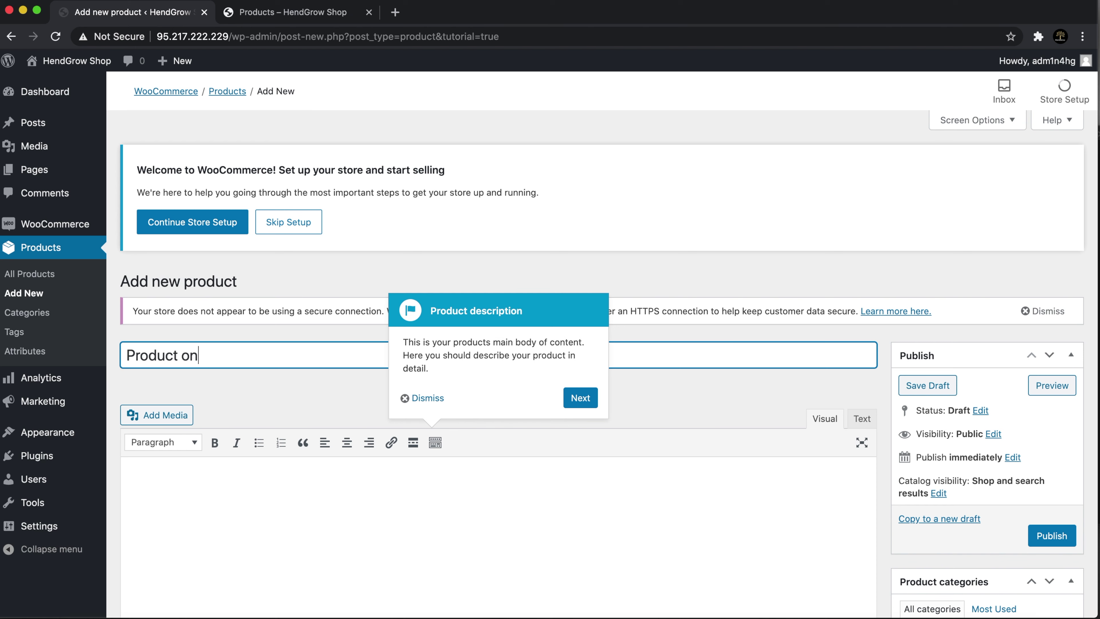
left_click(447, 506)
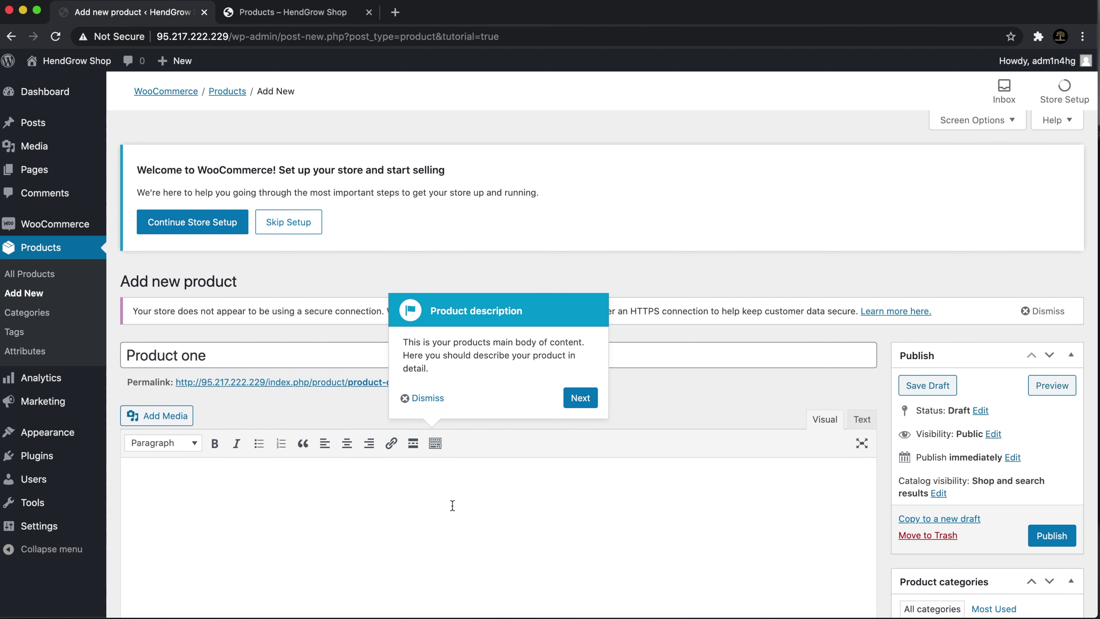
left_click(427, 401)
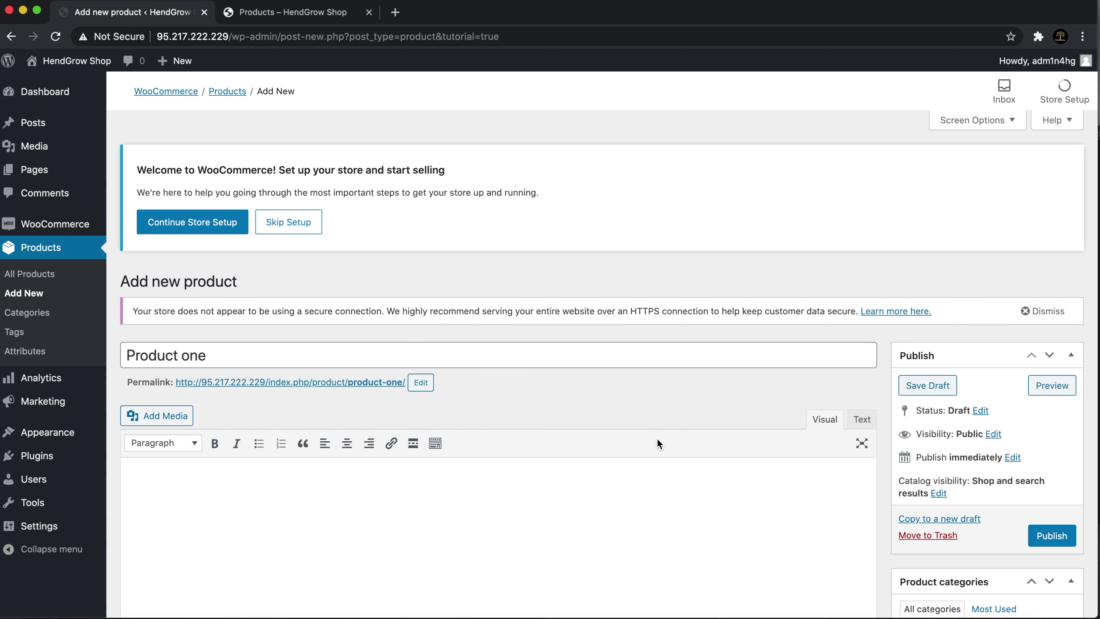
Set the product's regular price to £20 and publish the product.
scroll(657, 439, "down", 7)
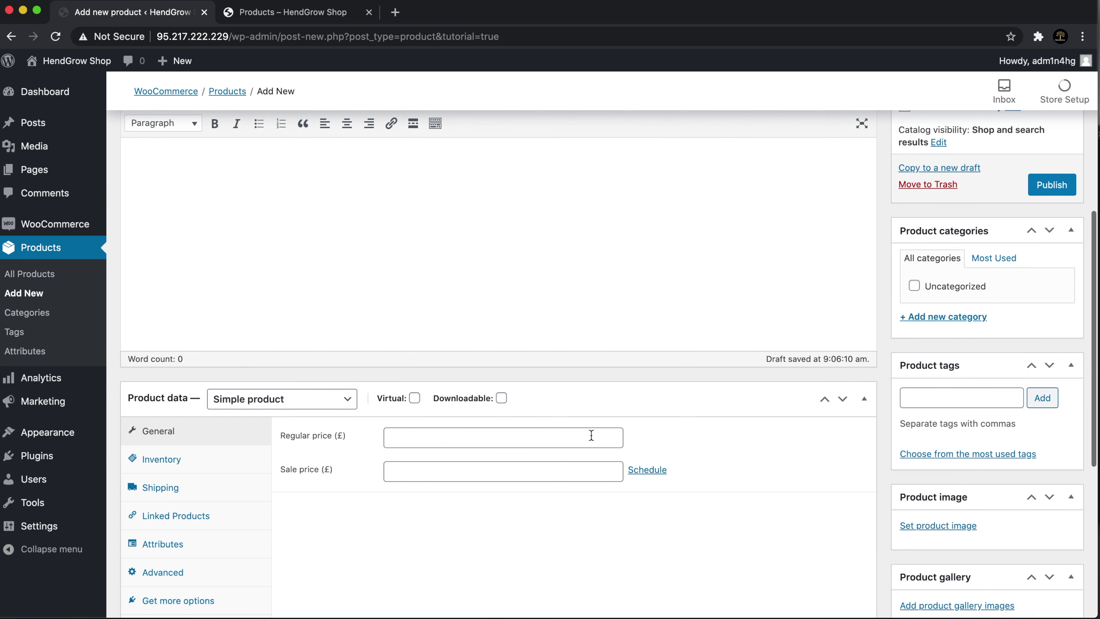
left_click(431, 436)
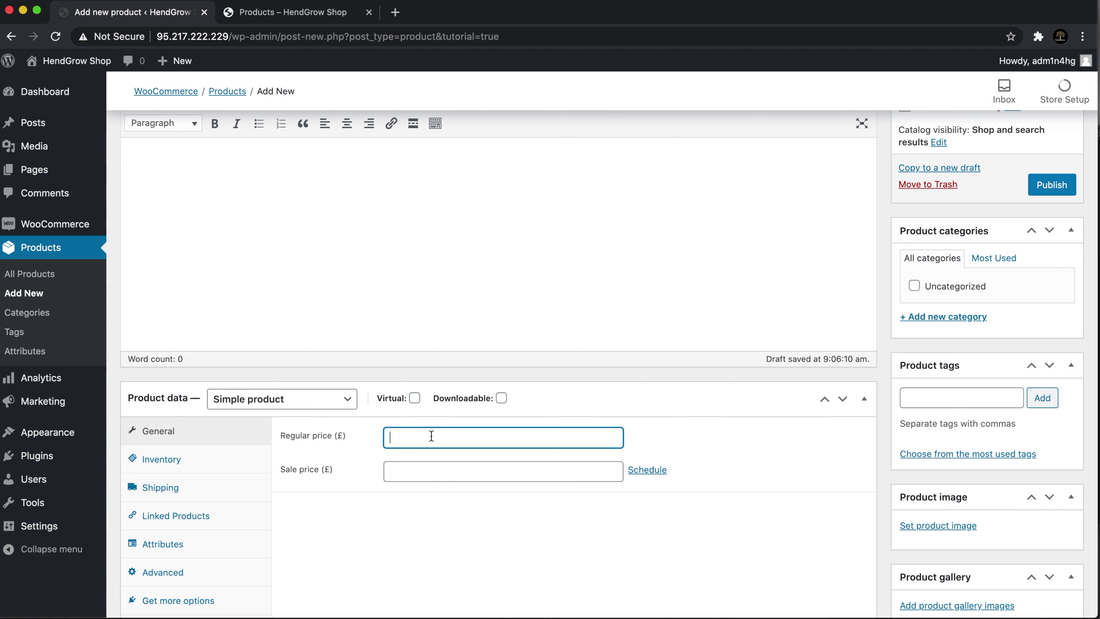
type("20")
left_click(431, 515)
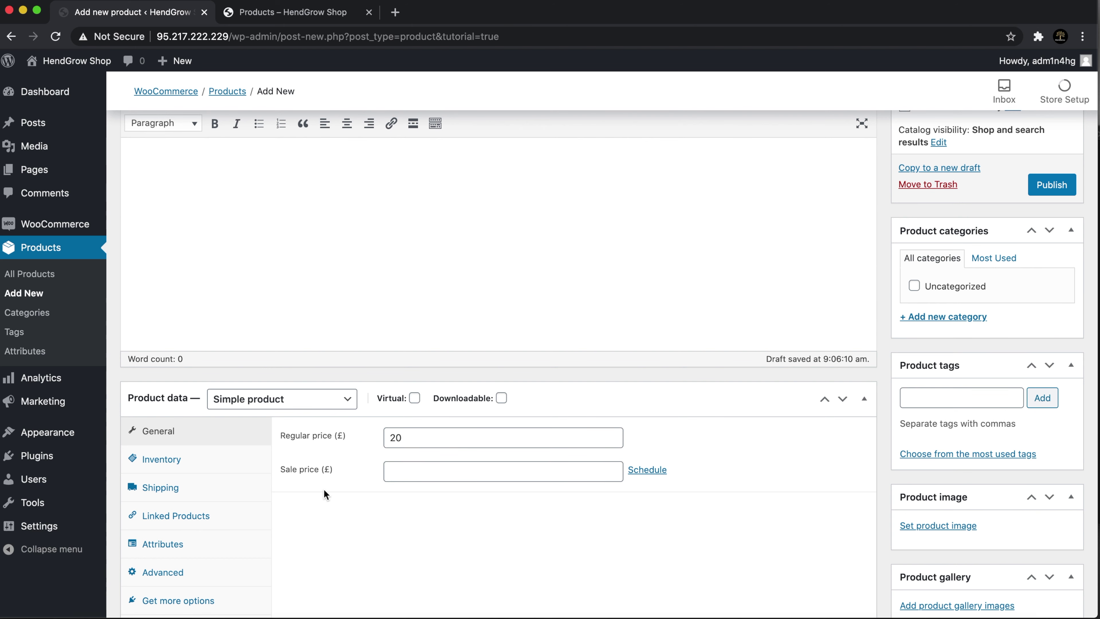
scroll(410, 518, "down", 4)
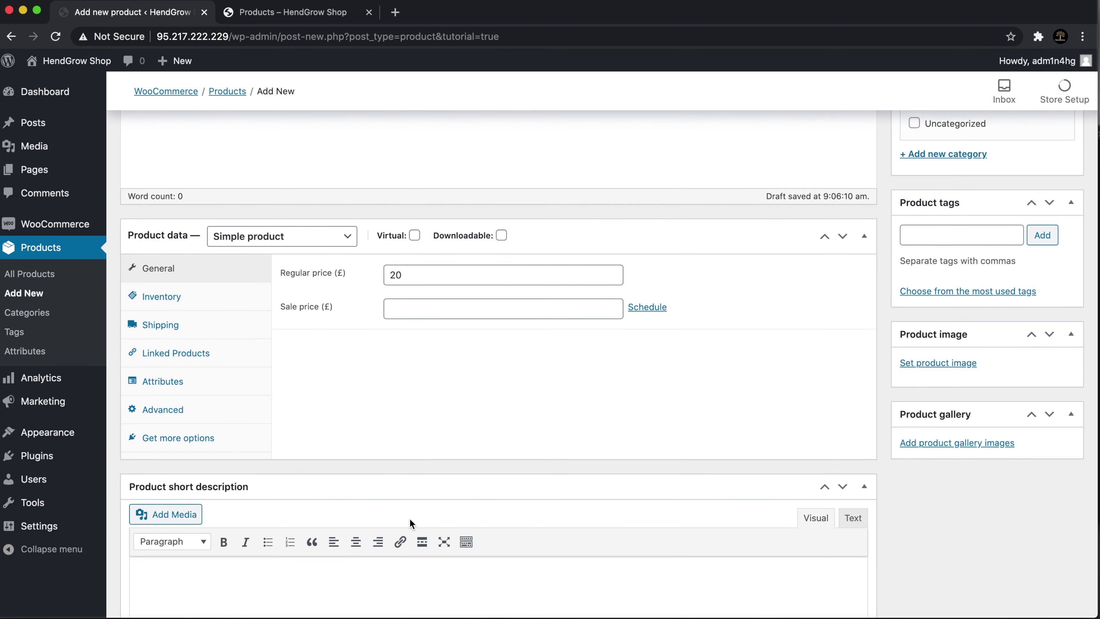
scroll(410, 518, "up", 1)
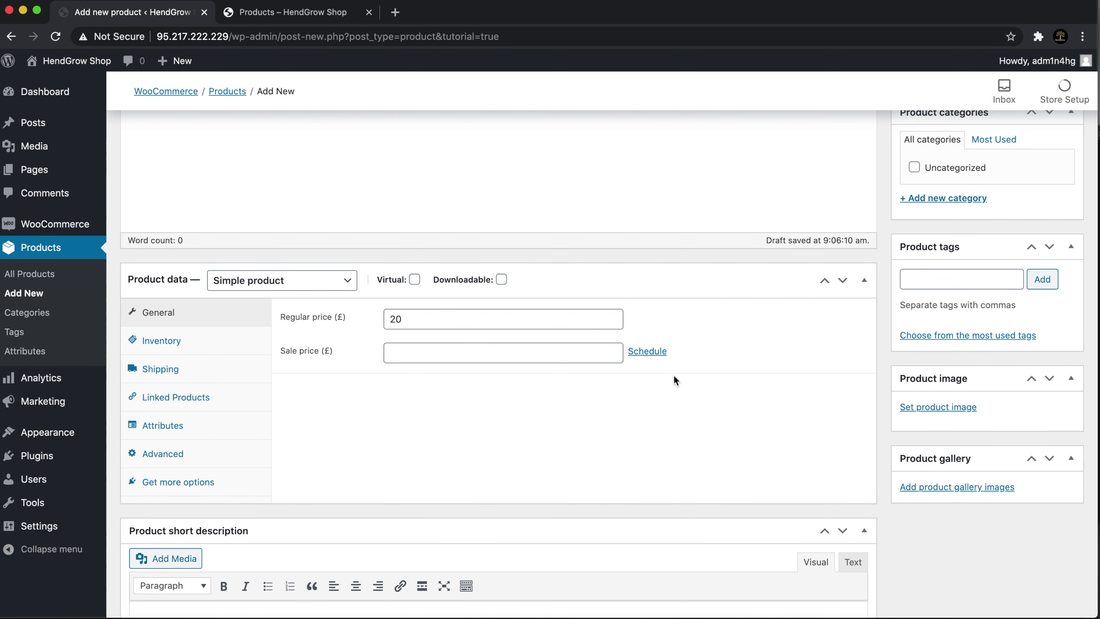
scroll(674, 374, "up", 5)
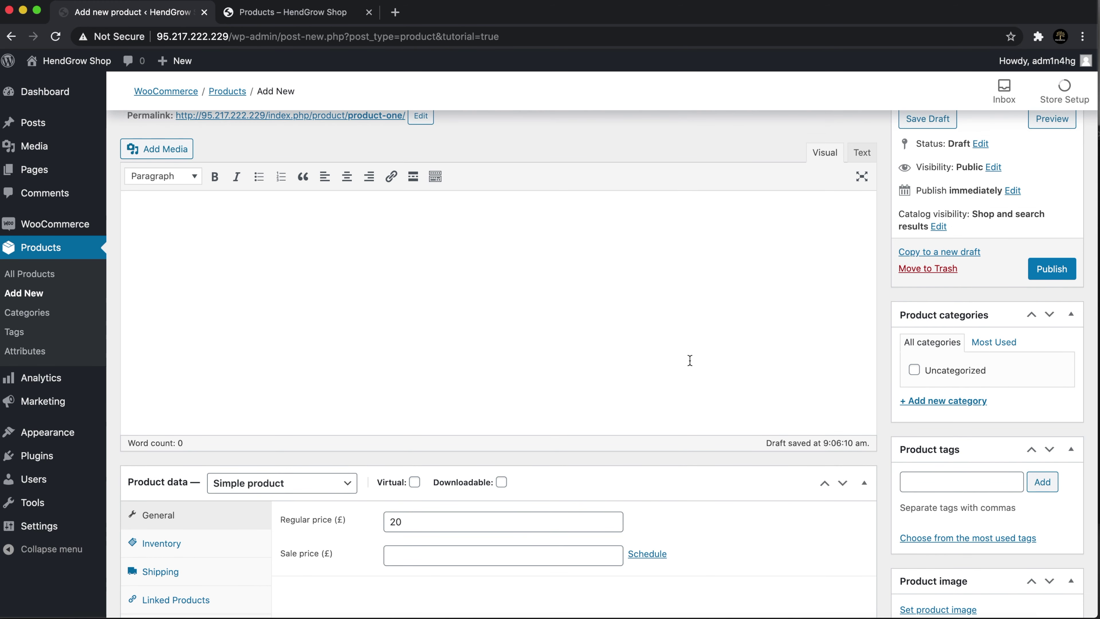
left_click(1052, 268)
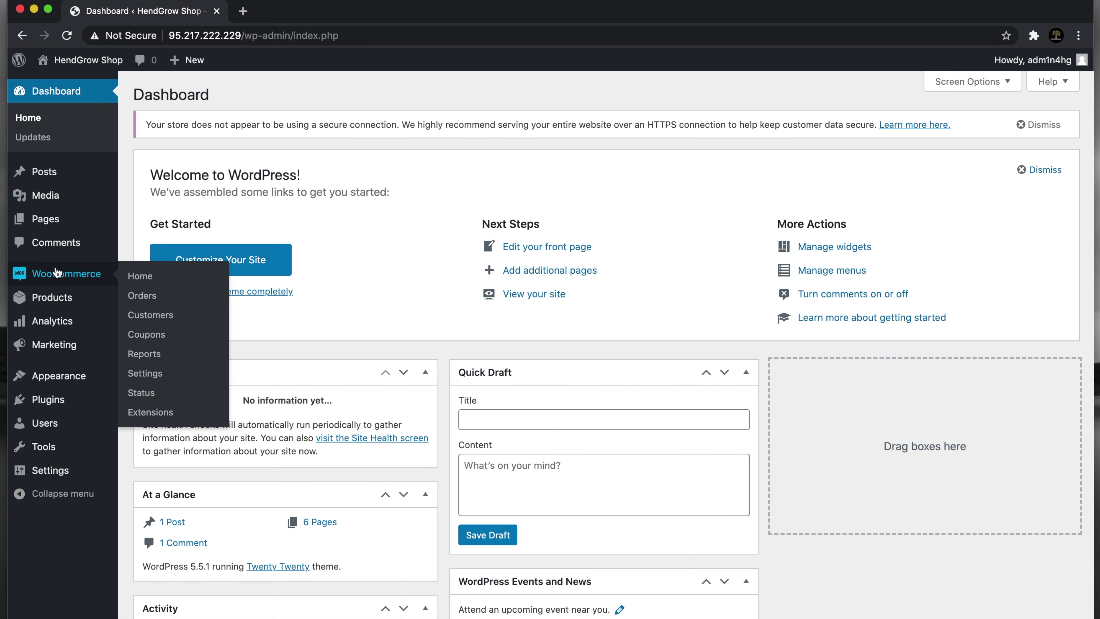
Open the WooCommerce extensions page and find the offer for the official WooCommerce theme.
left_click(56, 274)
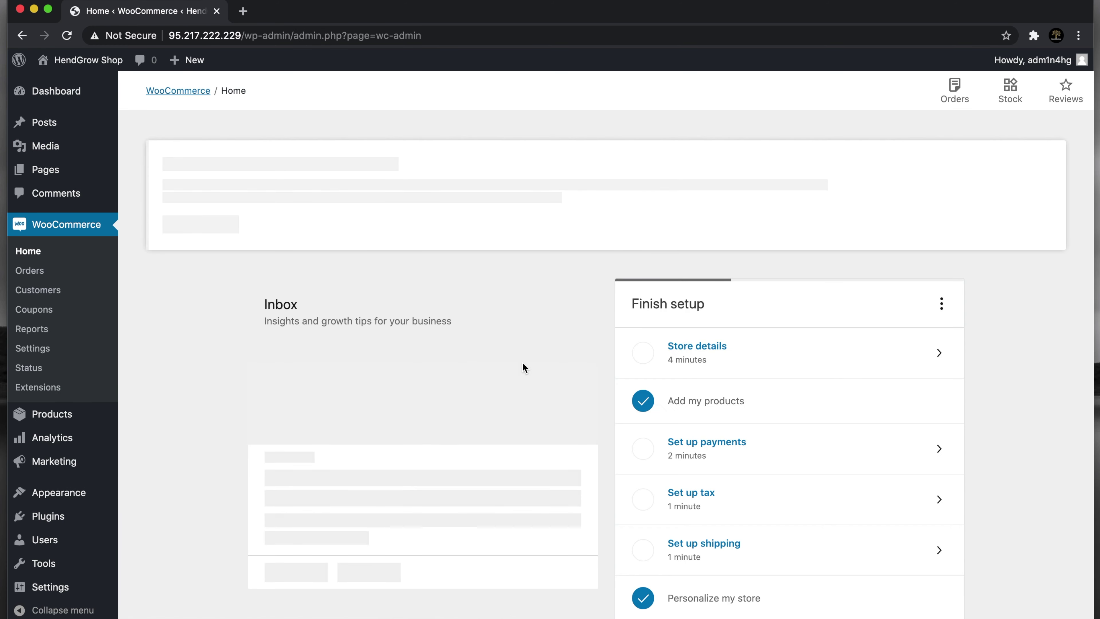
scroll(523, 363, "down", 10)
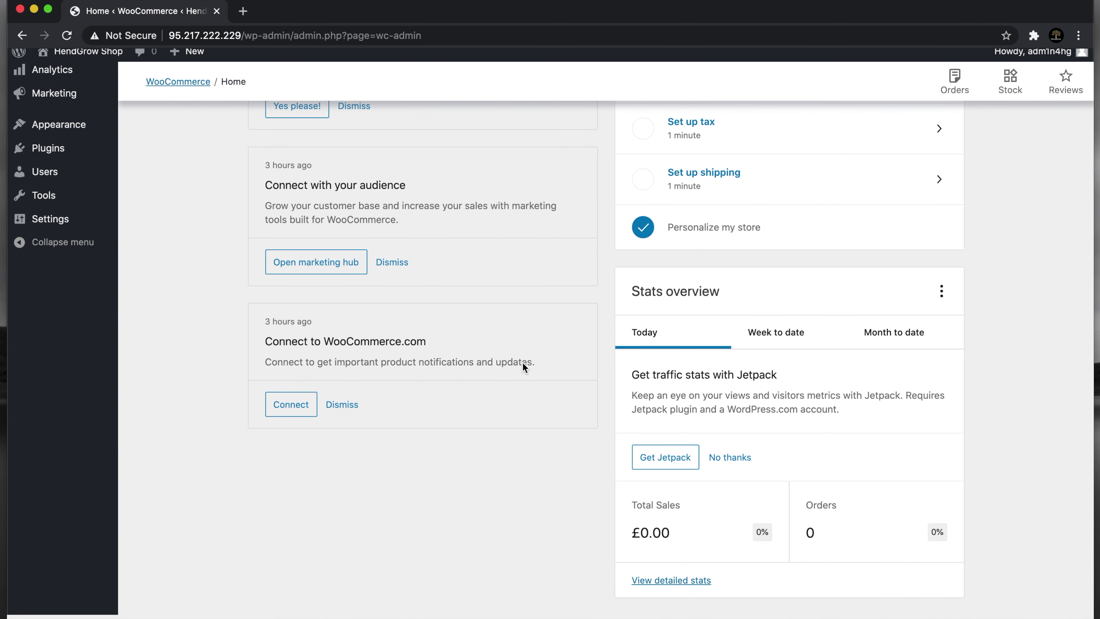
scroll(522, 364, "up", 10)
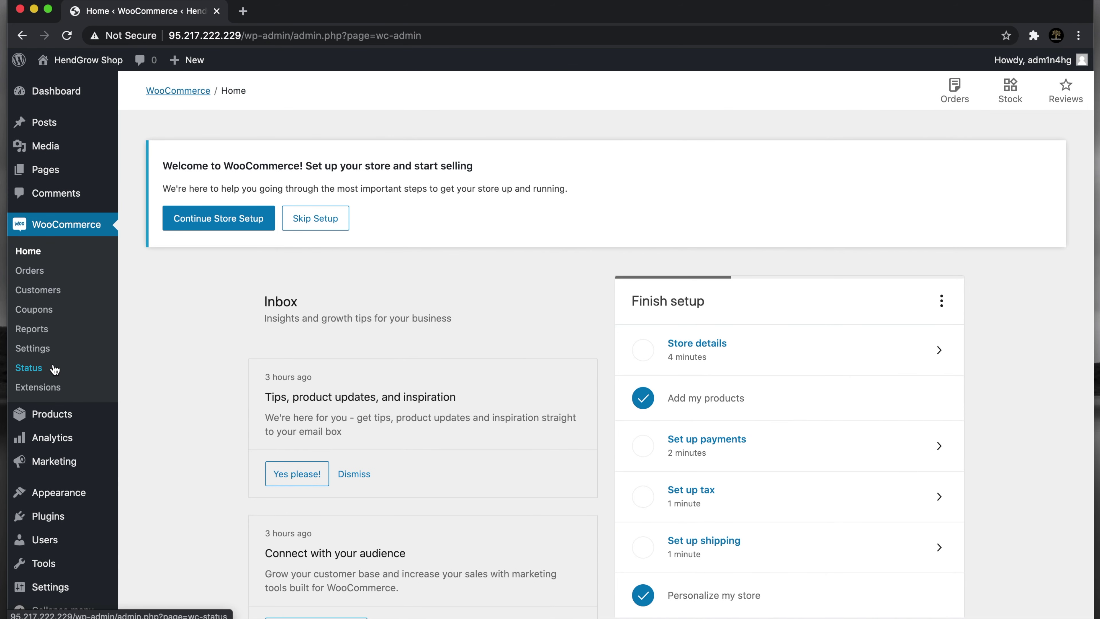
left_click(41, 387)
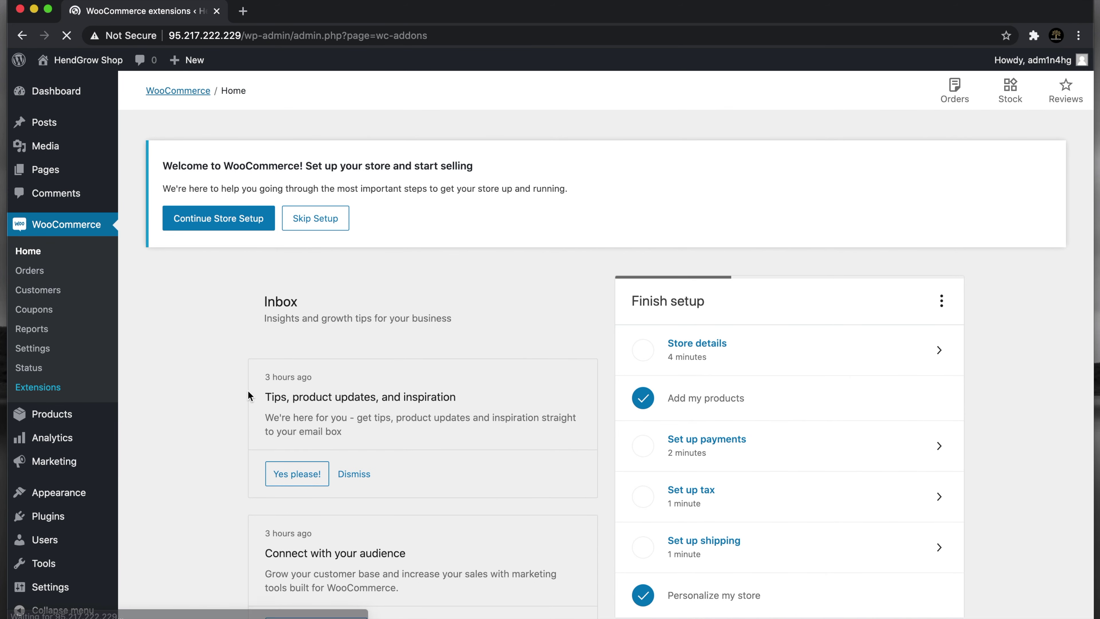
scroll(248, 392, "down", 10)
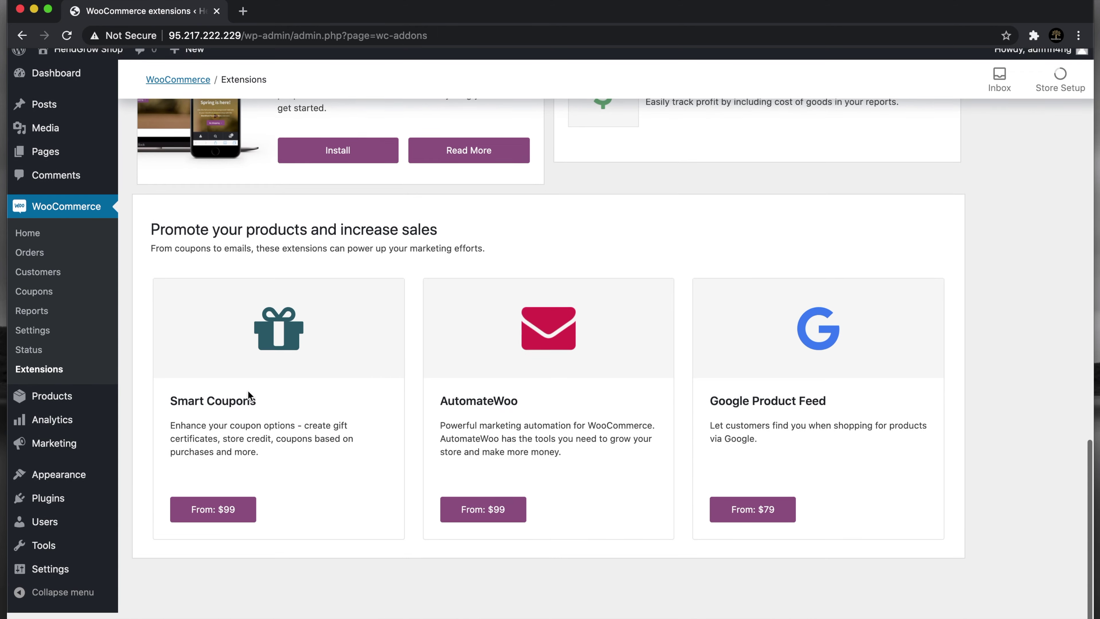
scroll(249, 395, "up", 5)
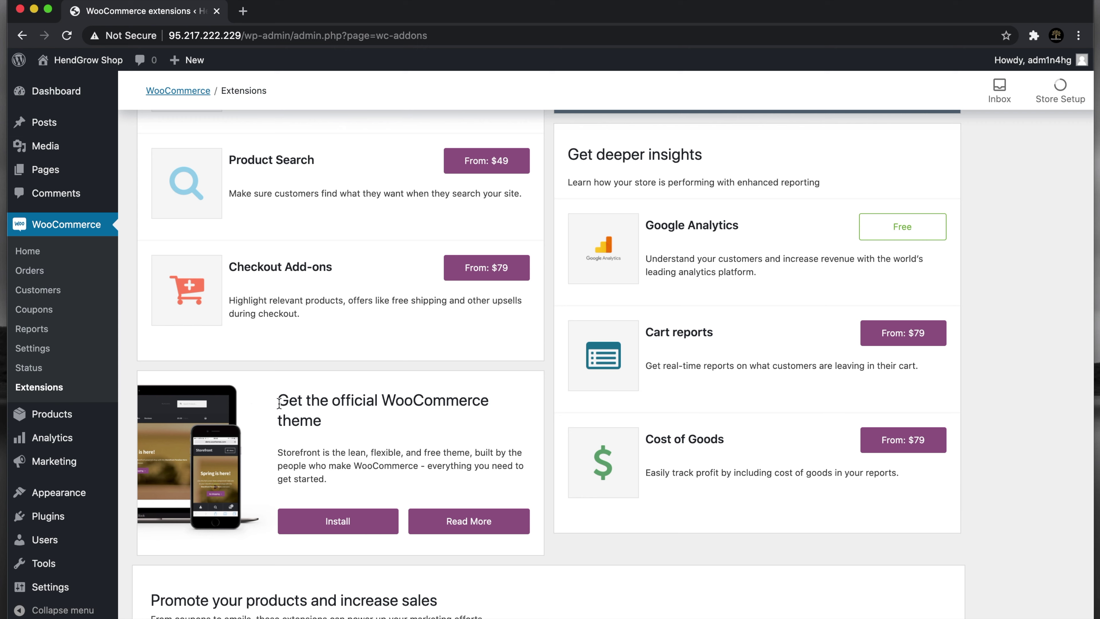
Install the official WooCommerce theme, Storefront, and activate it on the site.
left_click_drag(279, 403, 351, 434)
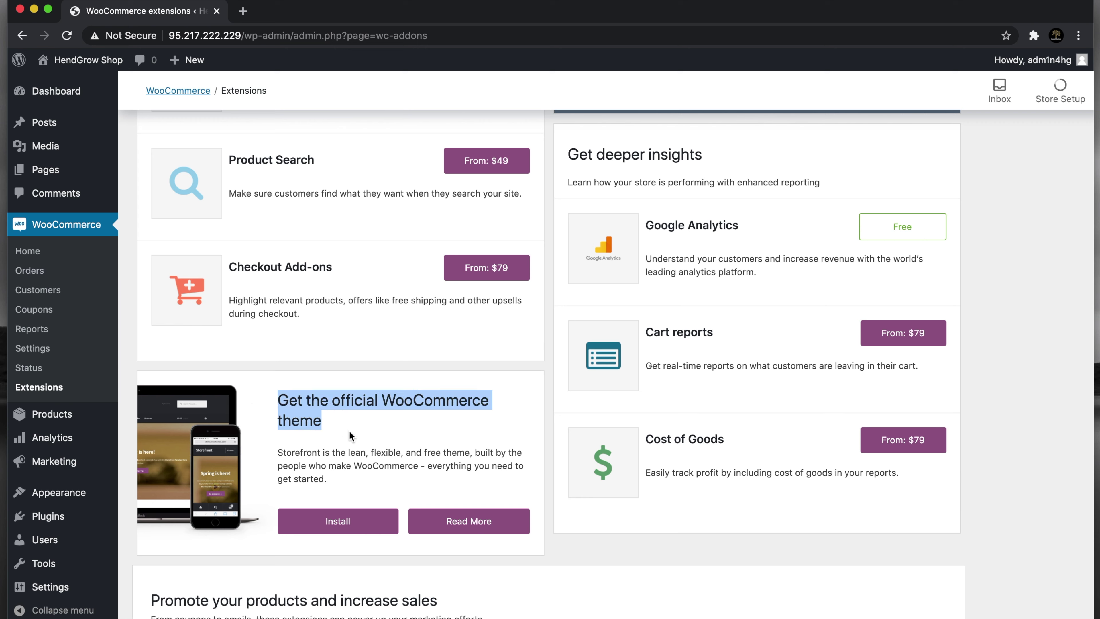
left_click(328, 474)
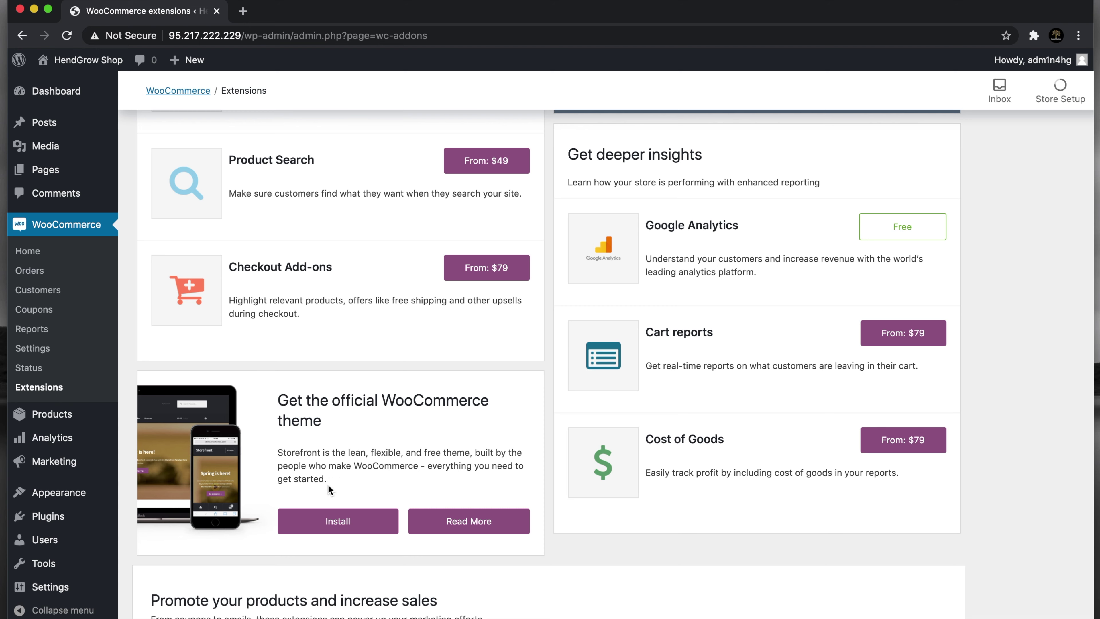
left_click(331, 524)
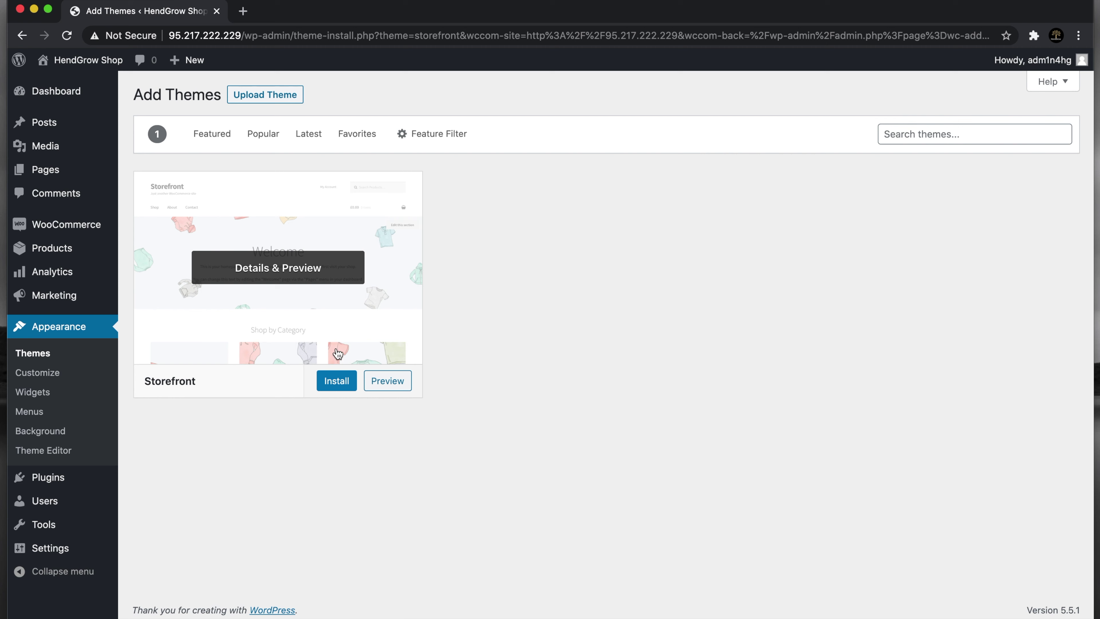
left_click(338, 381)
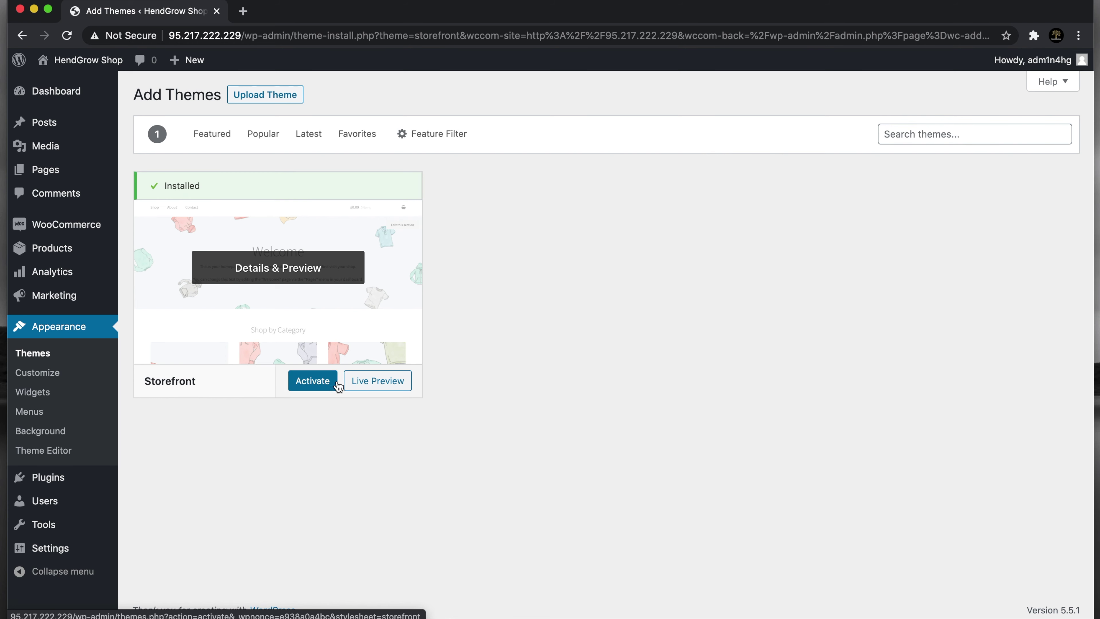
left_click(314, 382)
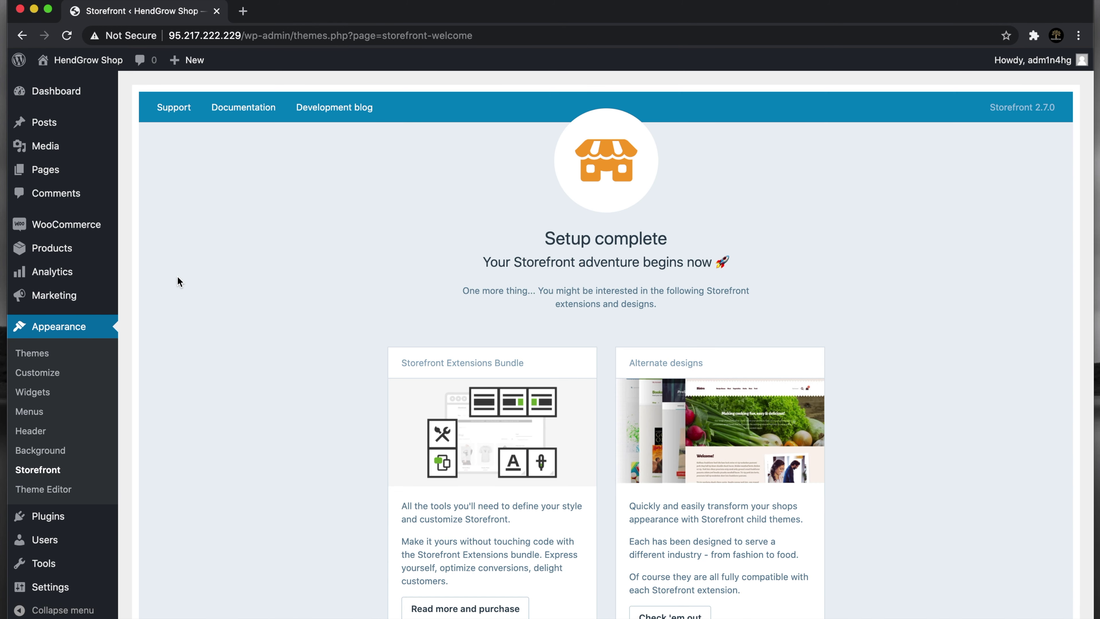
Load the site's front page at 95.217.222.229 in a duplicate of the current tab and go to its Shop page.
right_click(156, 18)
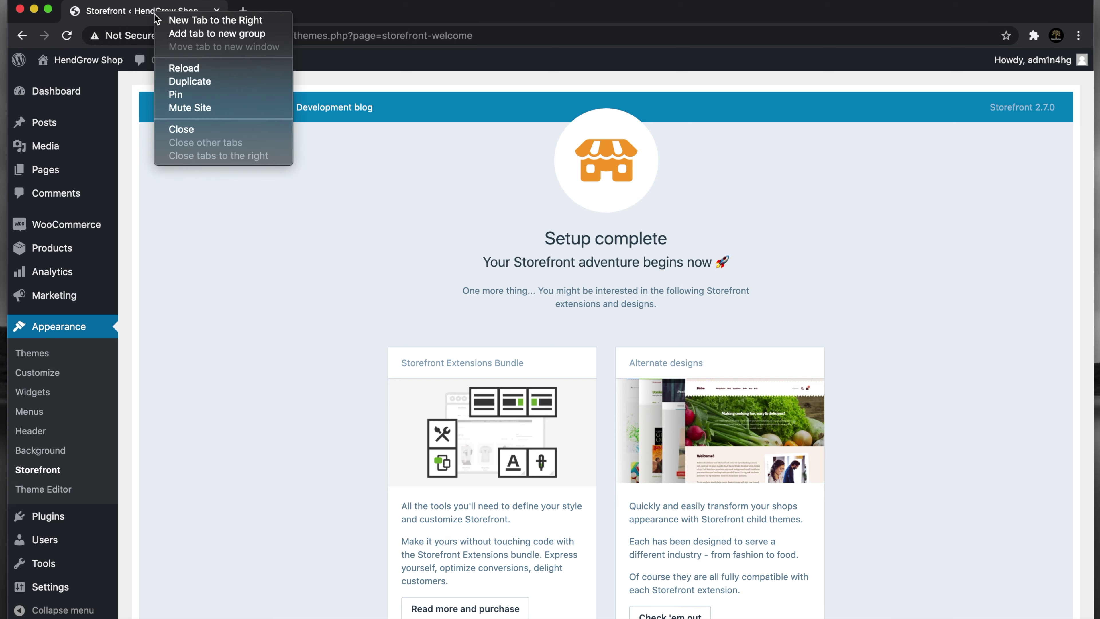
left_click(189, 85)
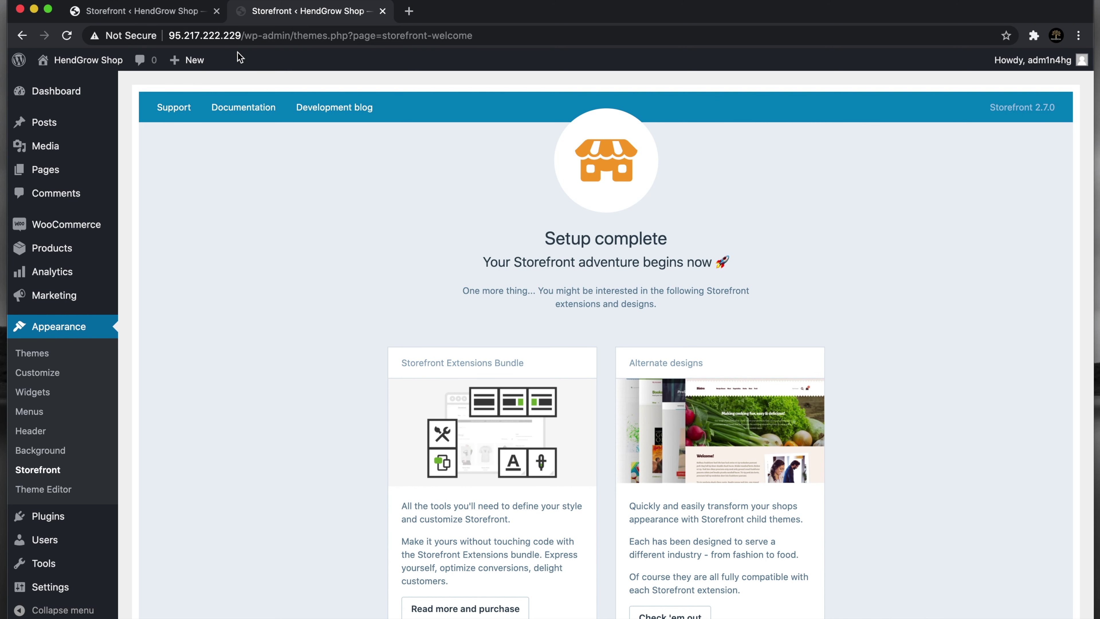
left_click(242, 37)
left_click(241, 36)
left_click_drag(242, 39, 253, 37)
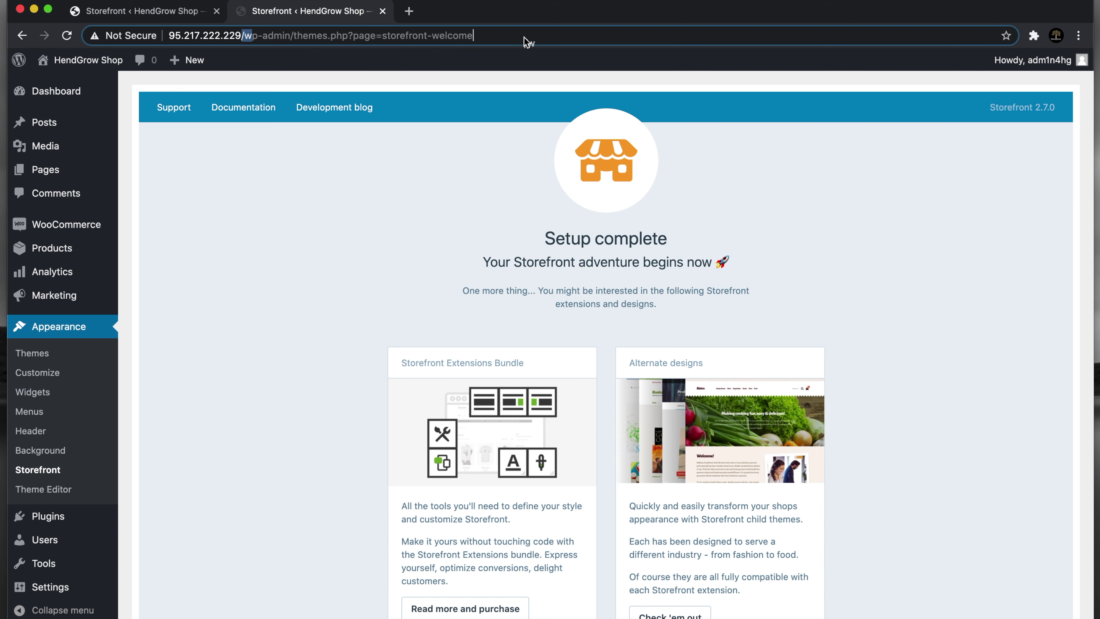
left_click_drag(527, 42, 582, 34)
left_click_drag(433, 36, 188, 37)
key("BackSpace")
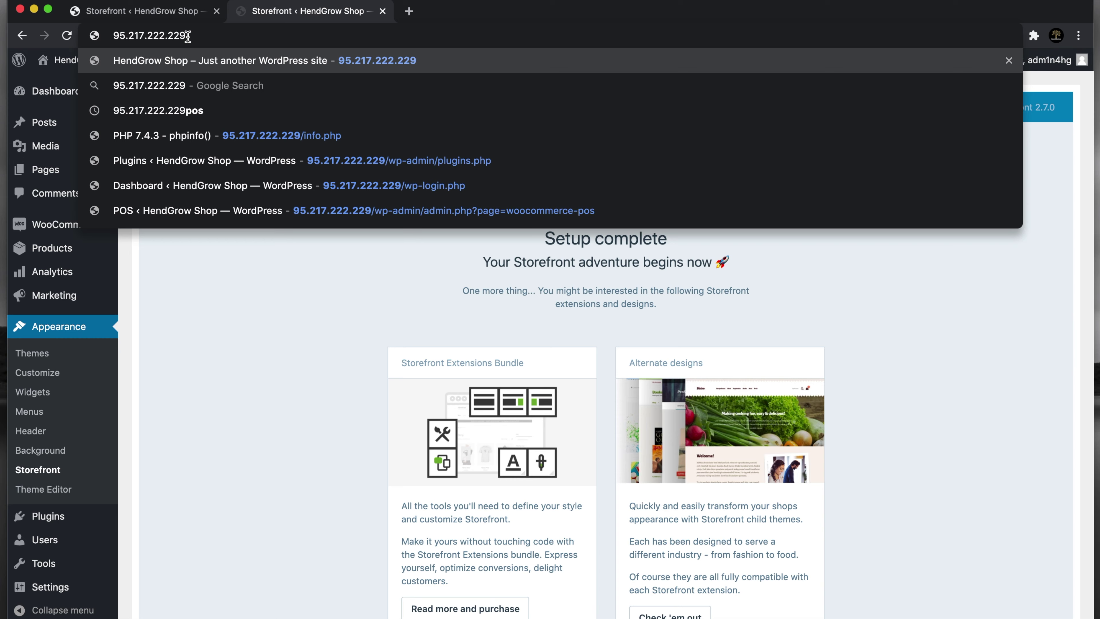
key("Return")
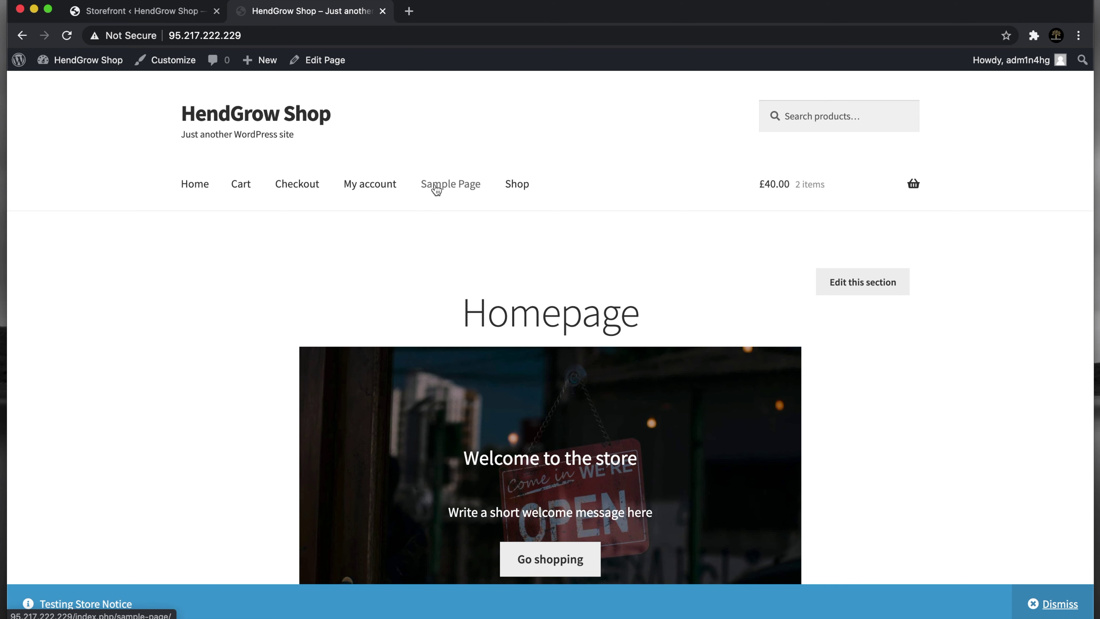
left_click(518, 187)
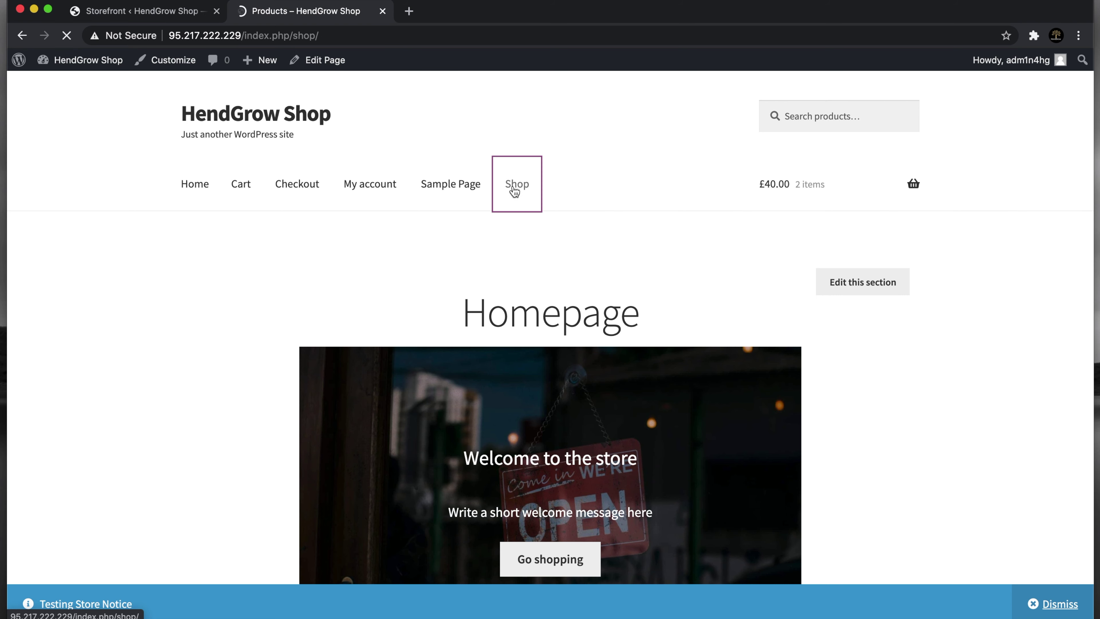
Look over the product listing on the Shop page and open the shopping cart.
scroll(467, 356, "down", 5)
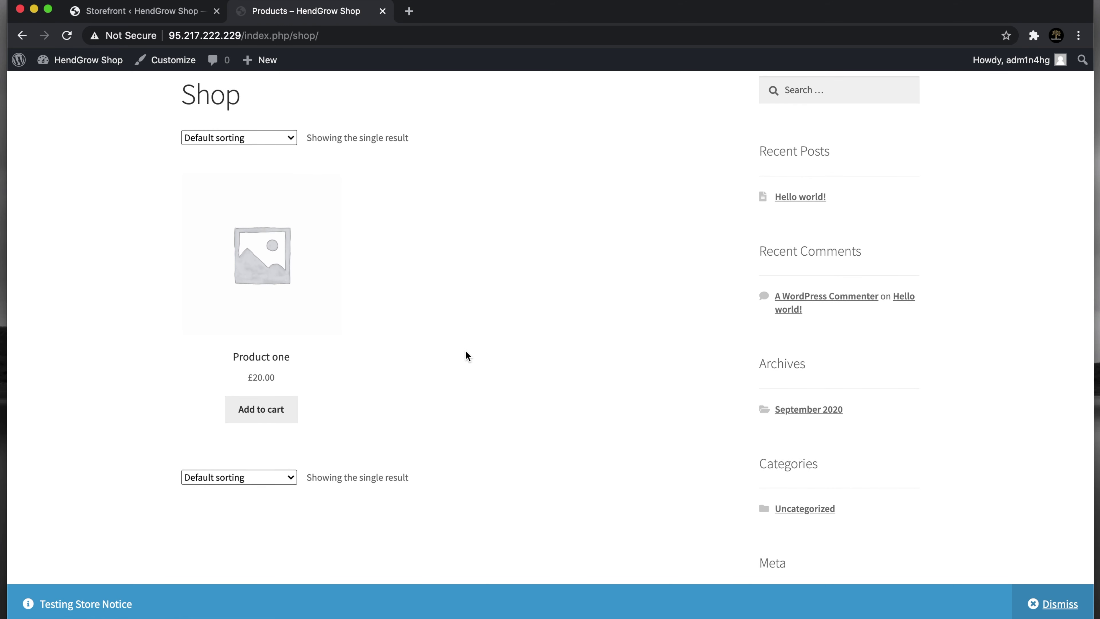
scroll(466, 356, "down", 5)
scroll(466, 357, "up", 10)
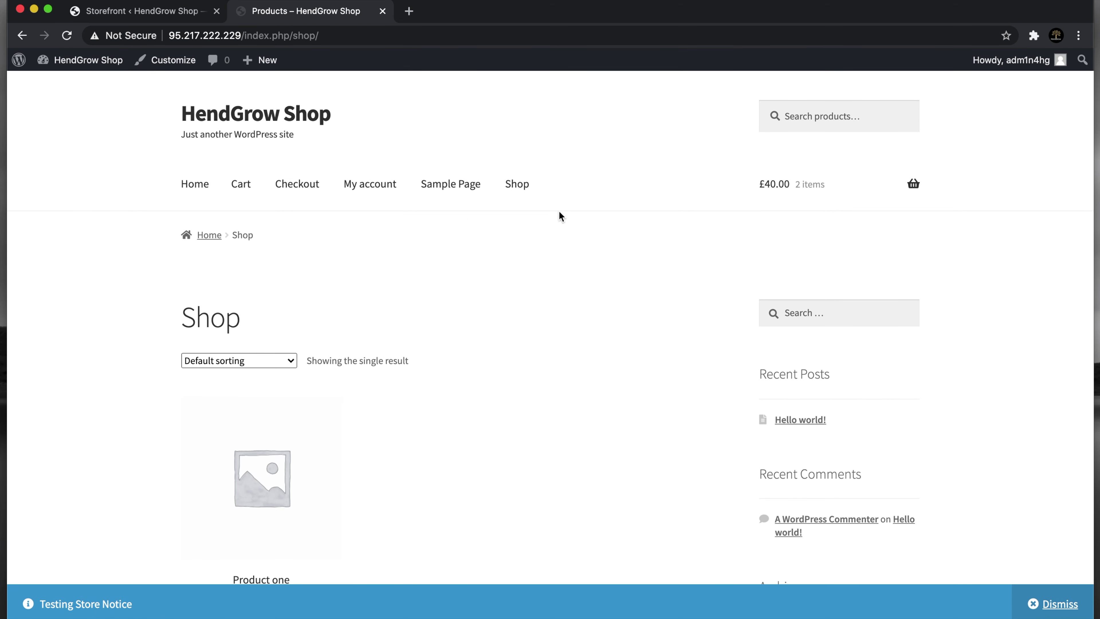
left_click(770, 185)
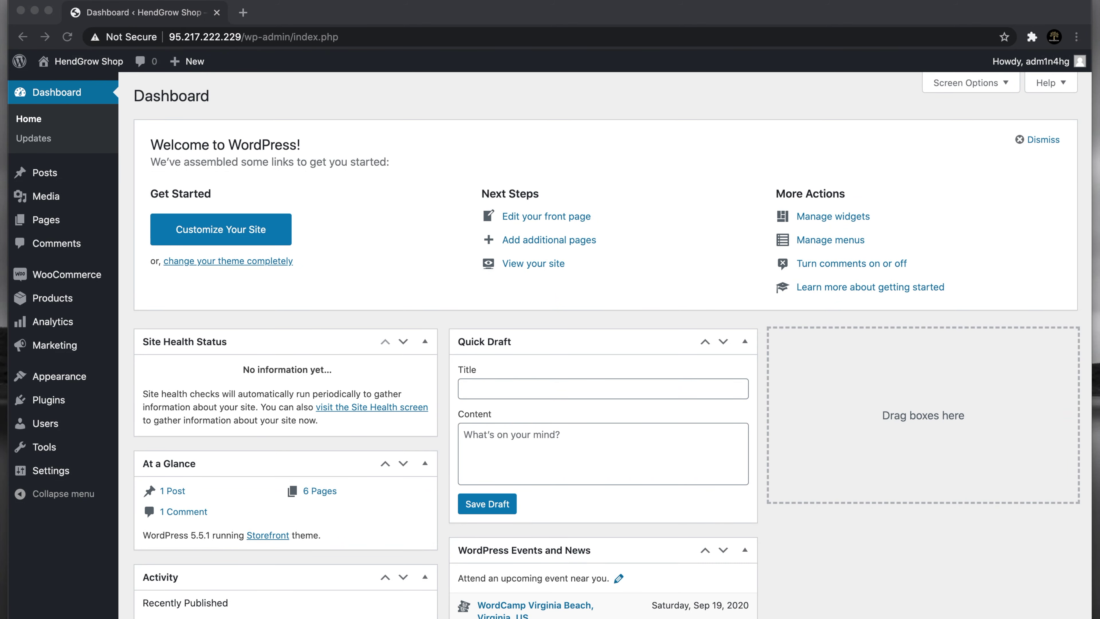
Go to the page for adding new plugins and search for "woocommerce pos".
left_click(59, 402)
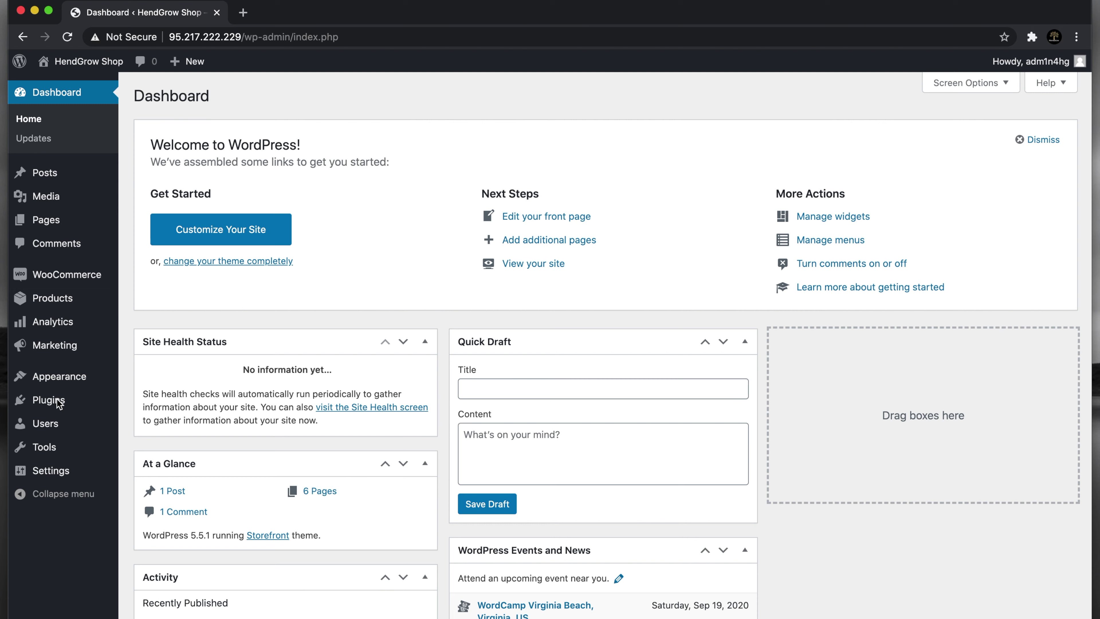
left_click(59, 403)
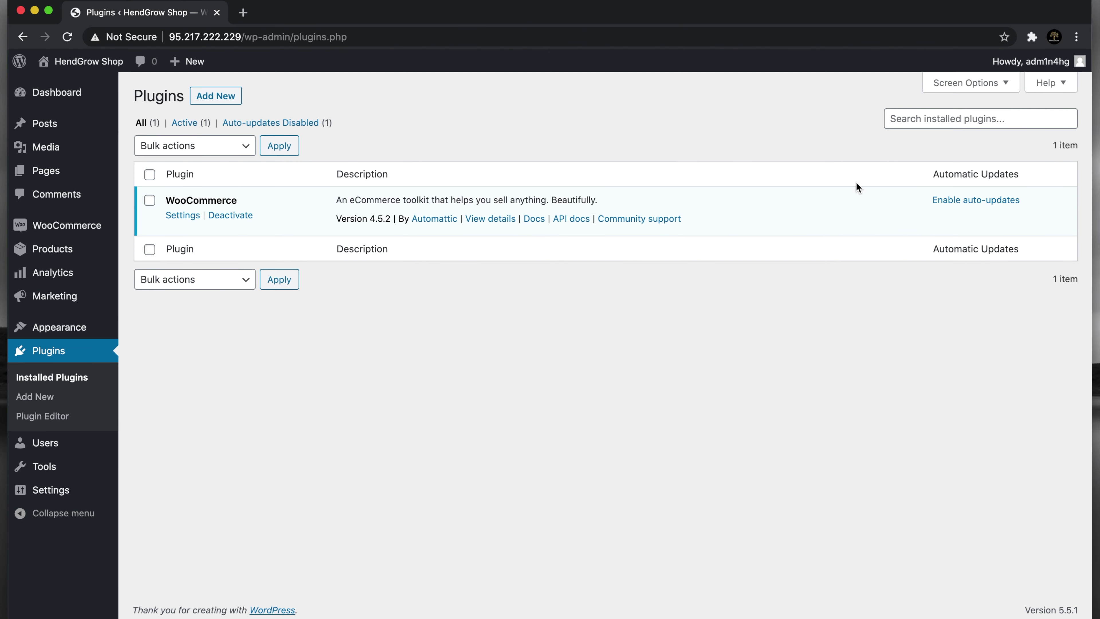
left_click(216, 96)
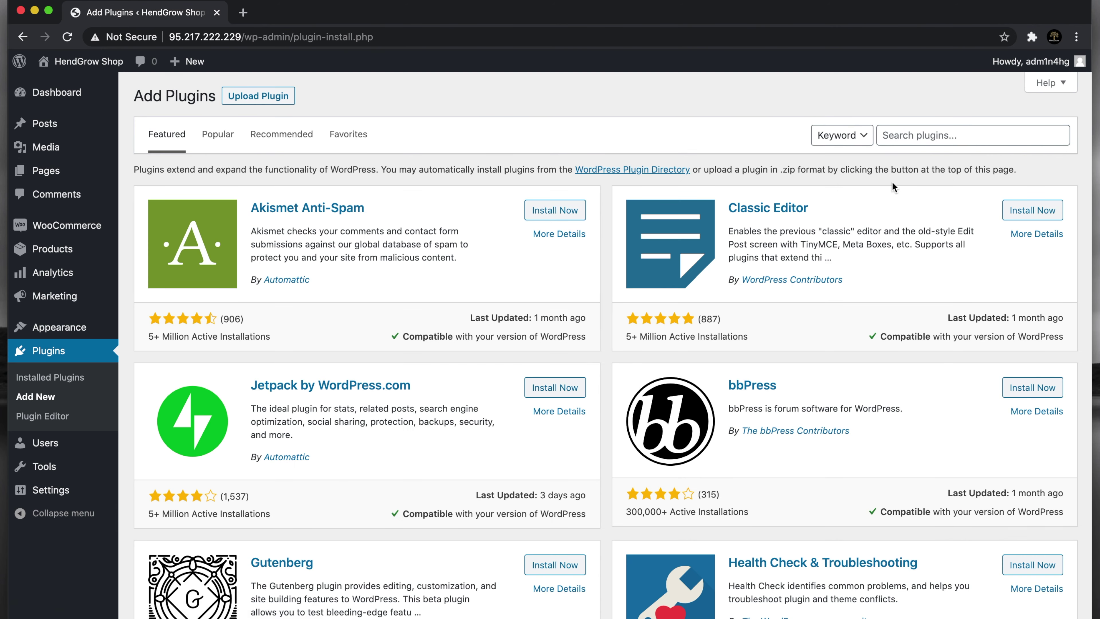
left_click(937, 139)
type("woocommerce pos")
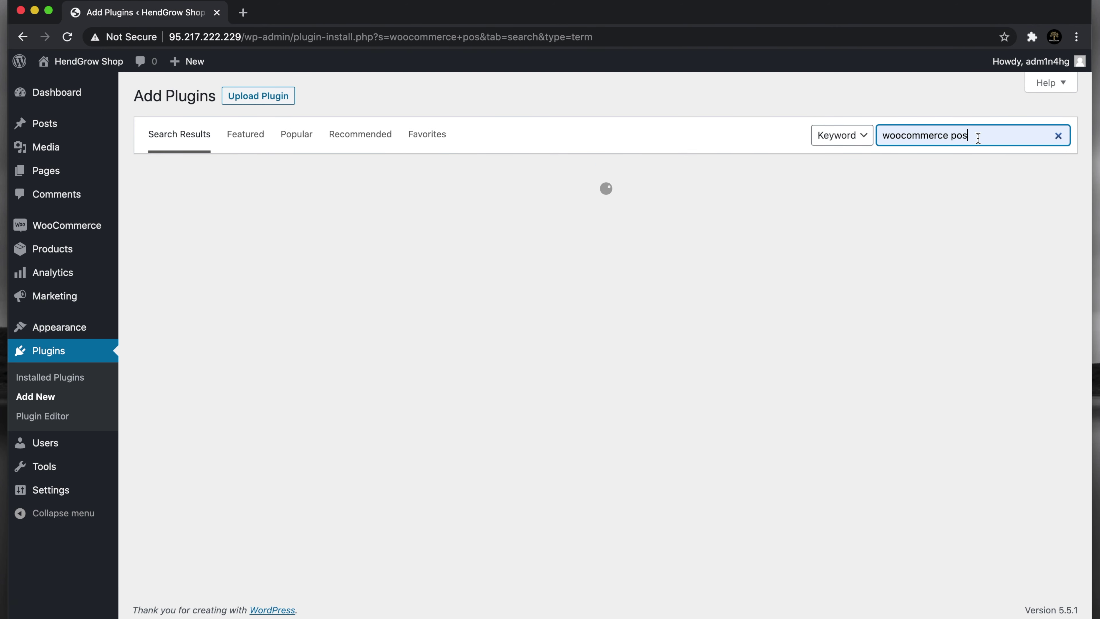
triple_click(882, 135)
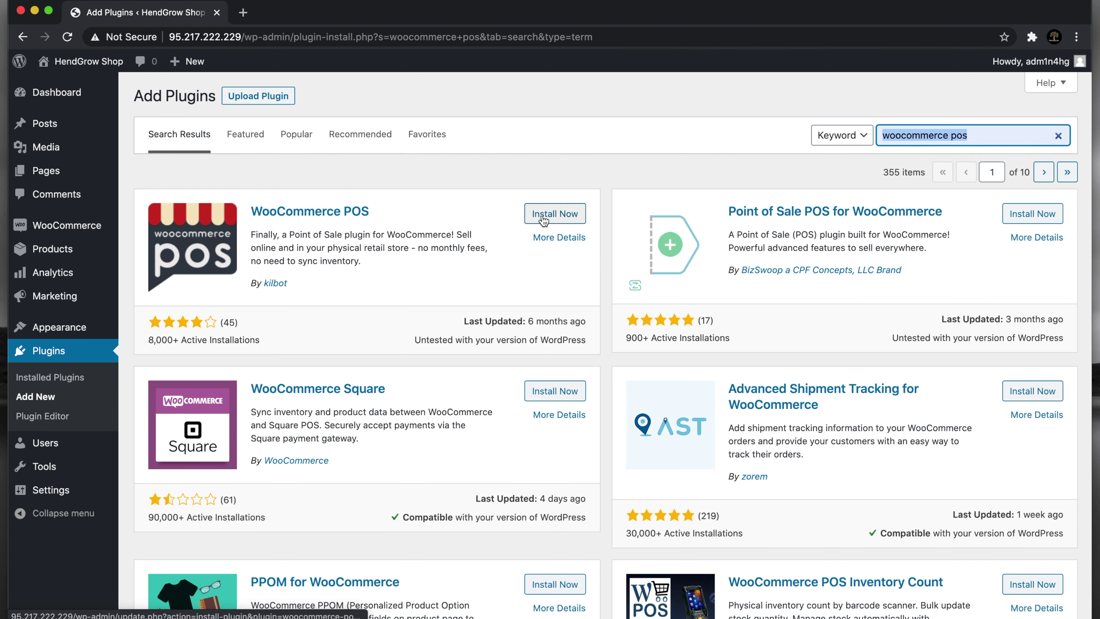
Install and activate the WooCommerce POS plugin and open the system status in its settings.
left_click(447, 213)
left_click_drag(422, 212, 254, 212)
left_click(557, 214)
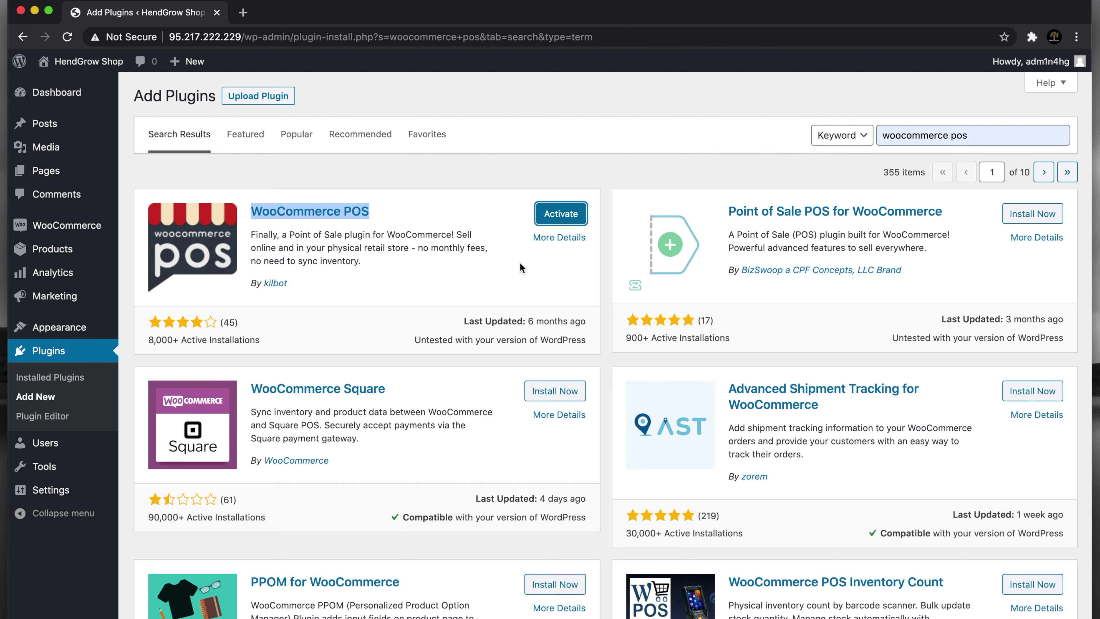
left_click(563, 214)
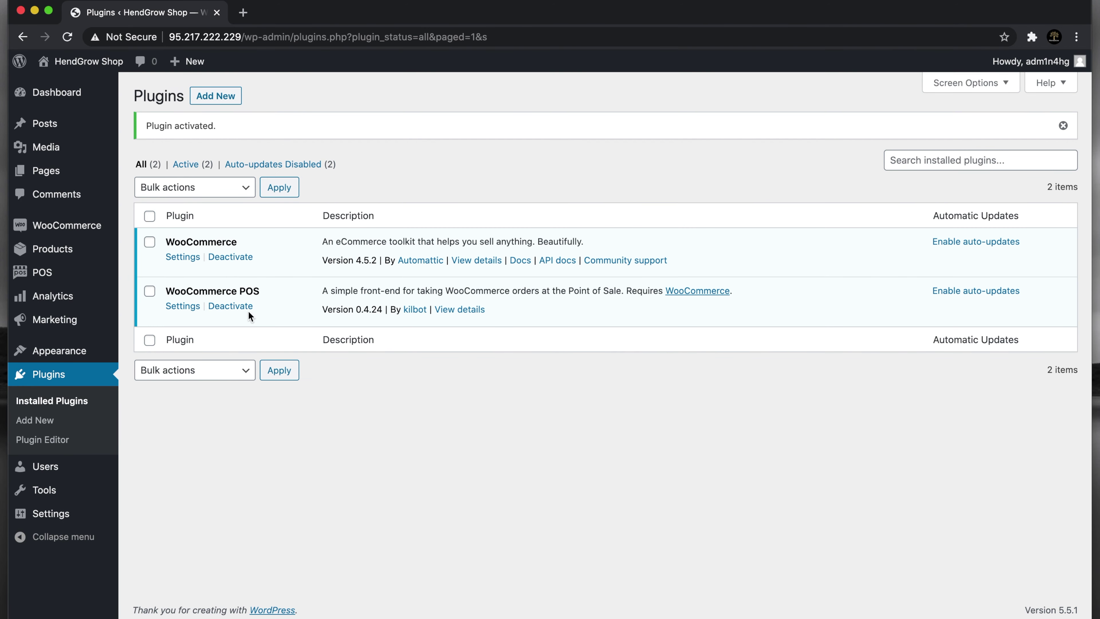
left_click(184, 307)
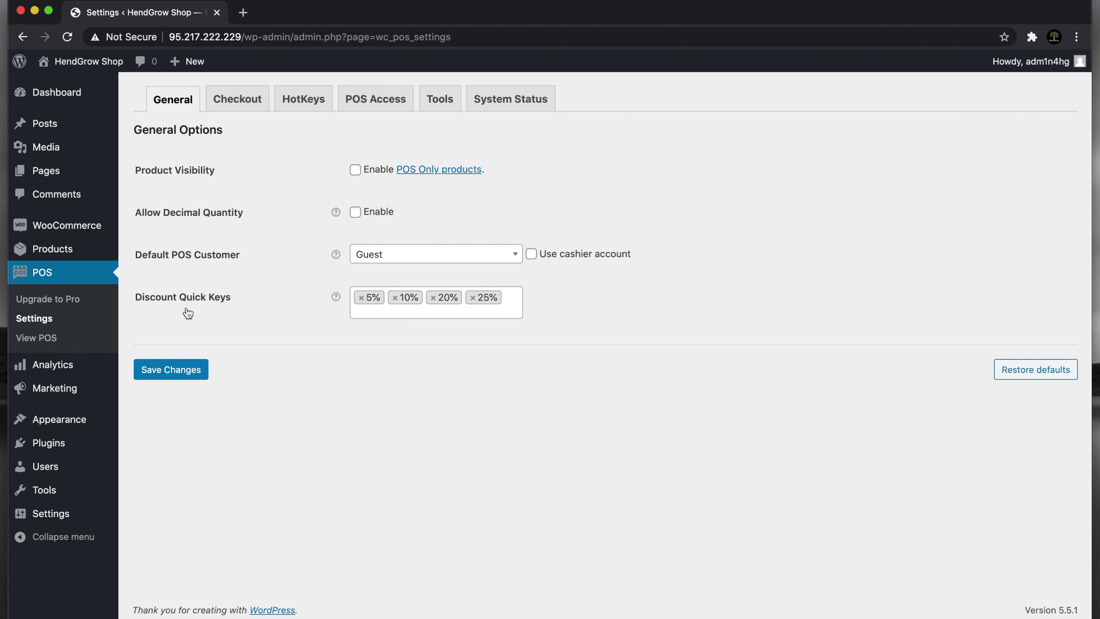
left_click(521, 107)
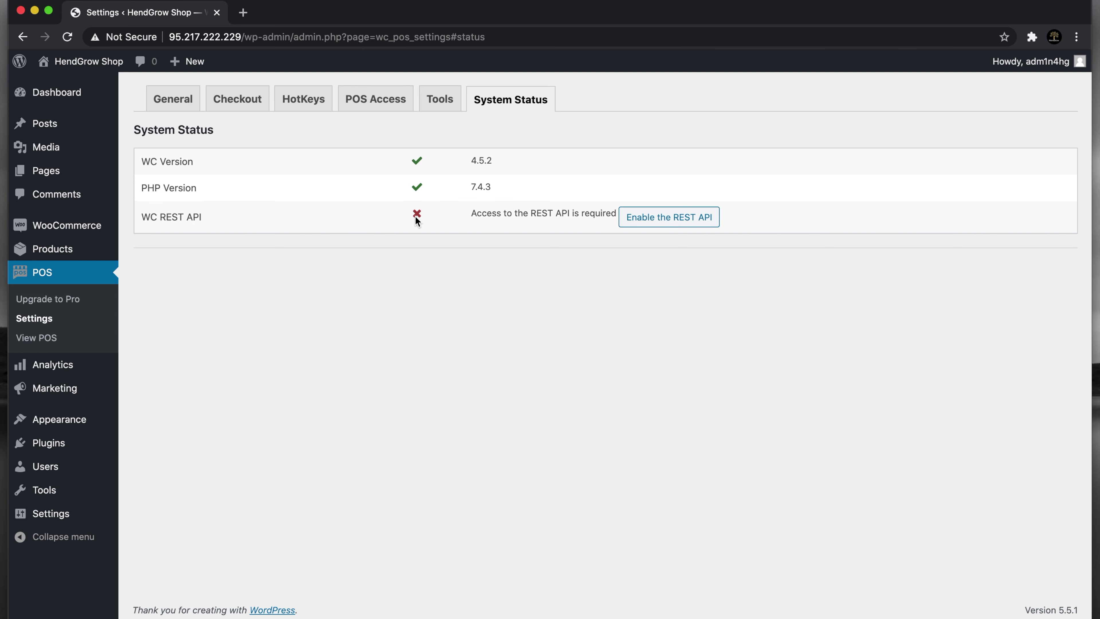
Enable the legacy REST API in WooCommerce's advanced settings and save the changes.
left_click(88, 228)
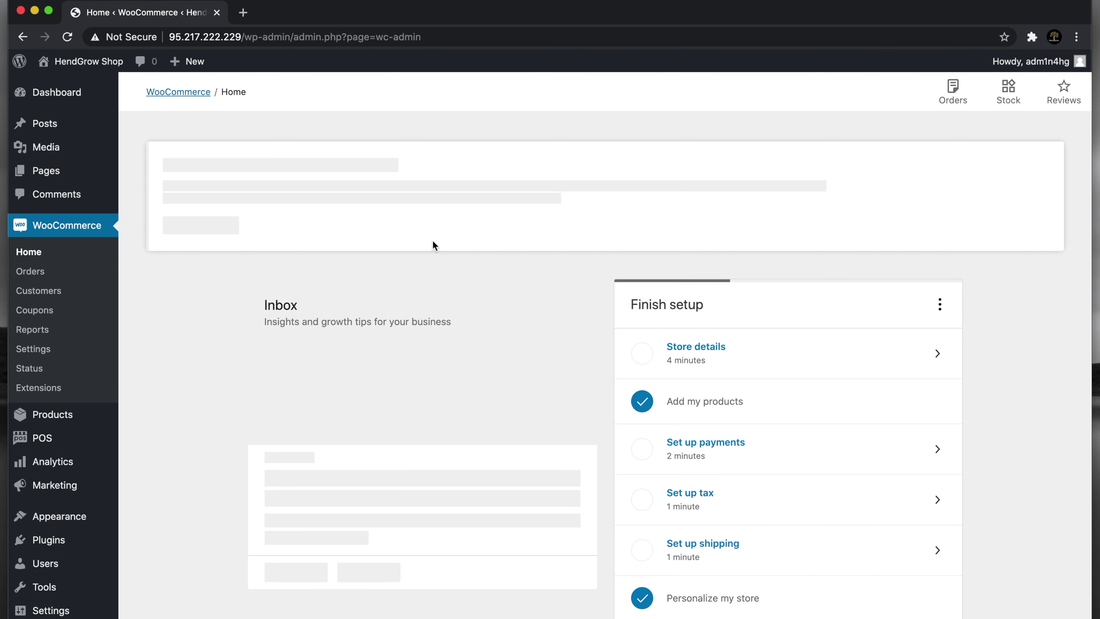
left_click(40, 387)
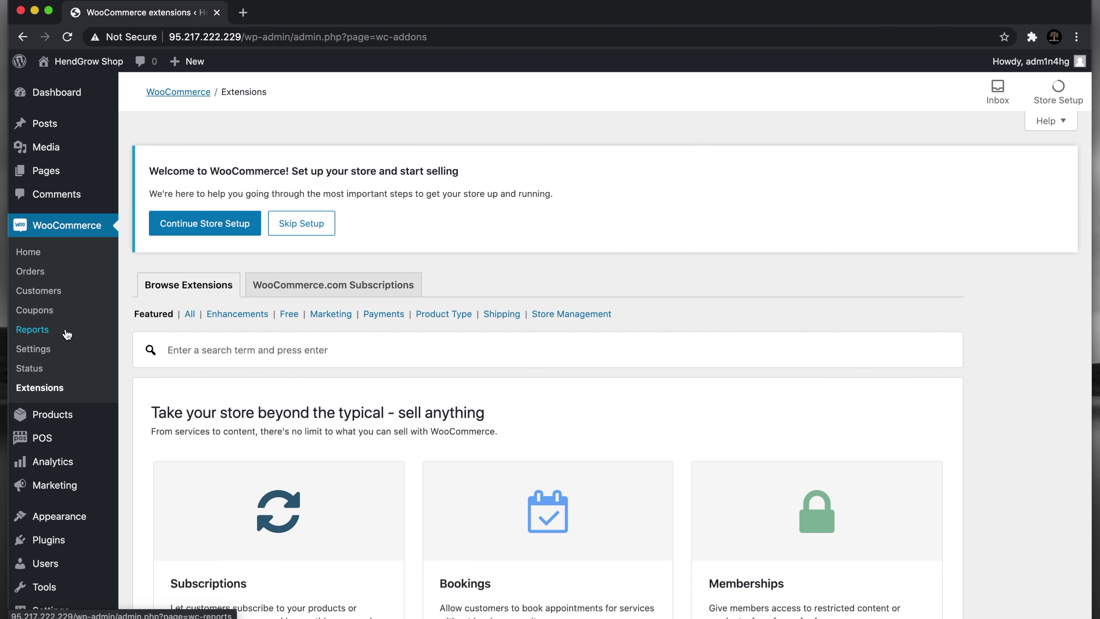
left_click(37, 354)
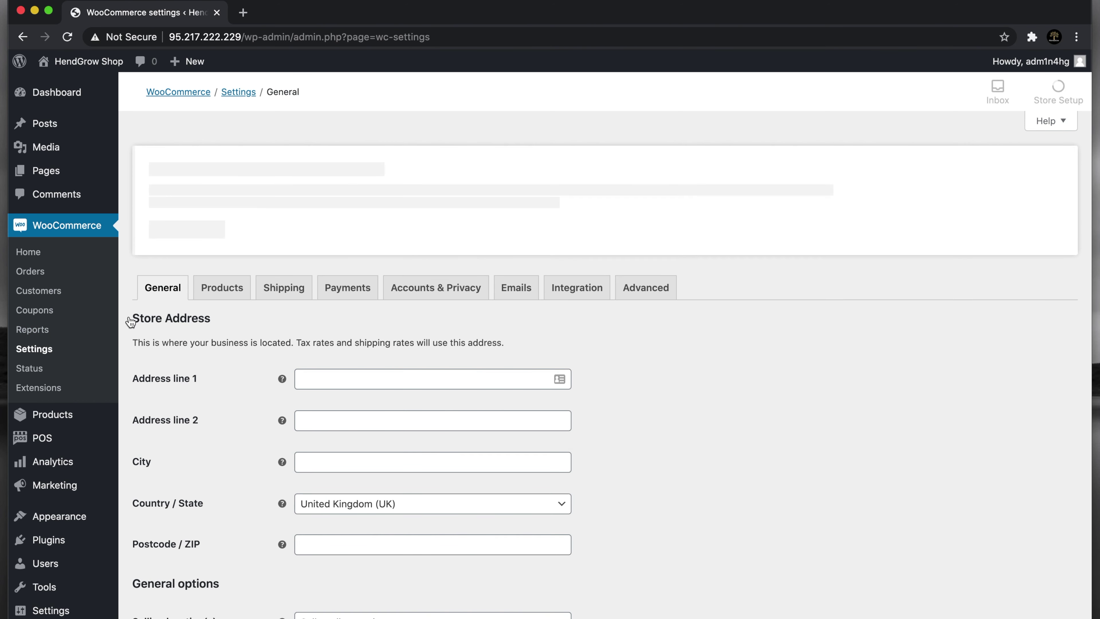
left_click(641, 288)
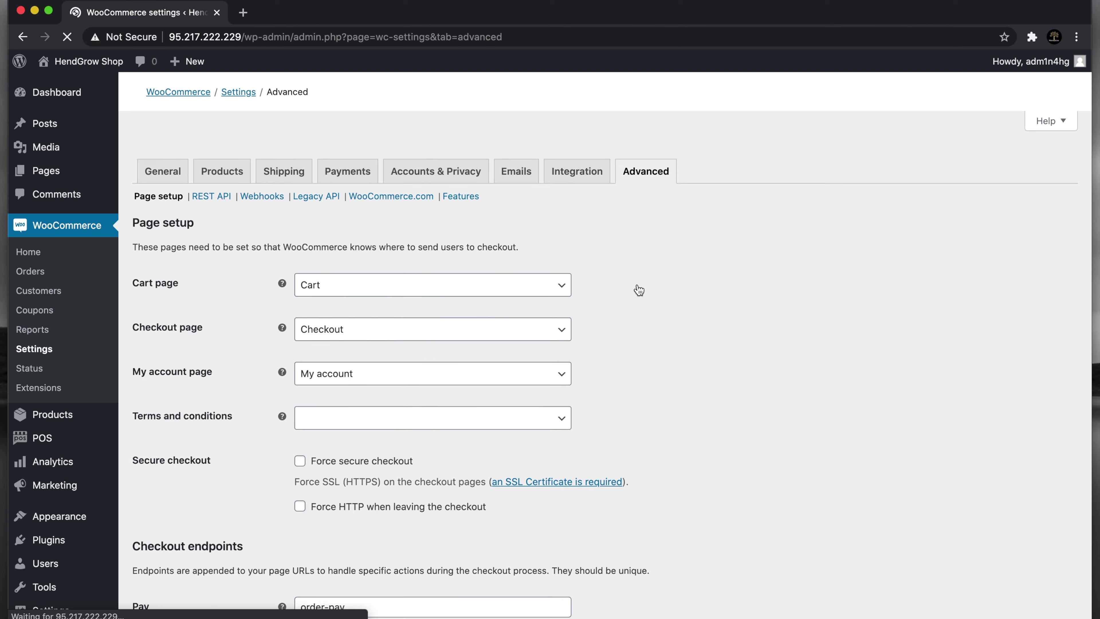
left_click(211, 313)
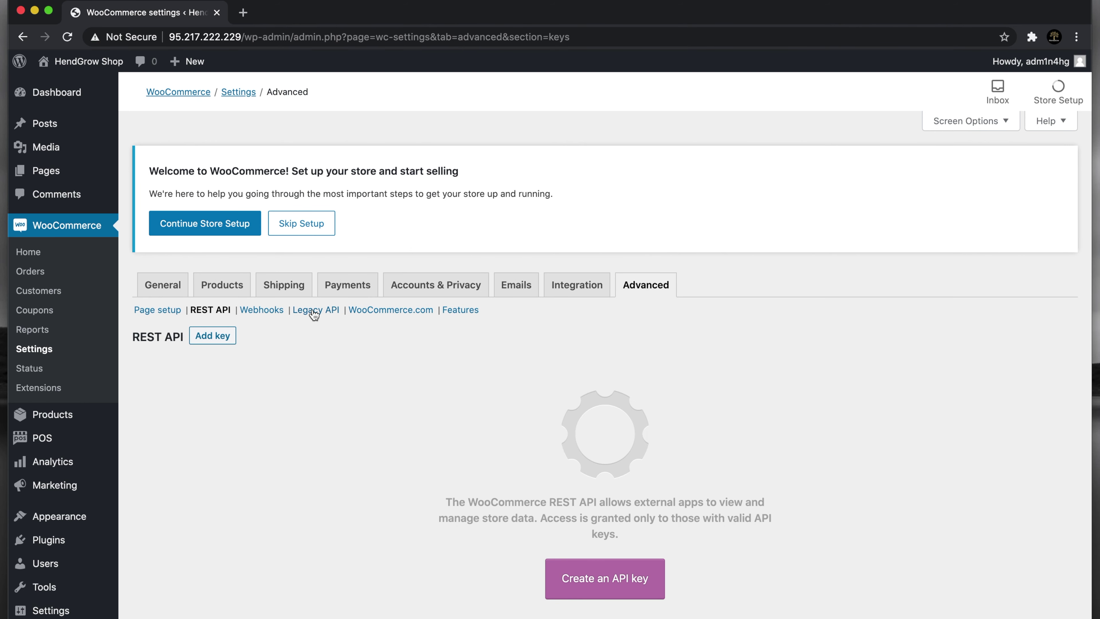
left_click(314, 310)
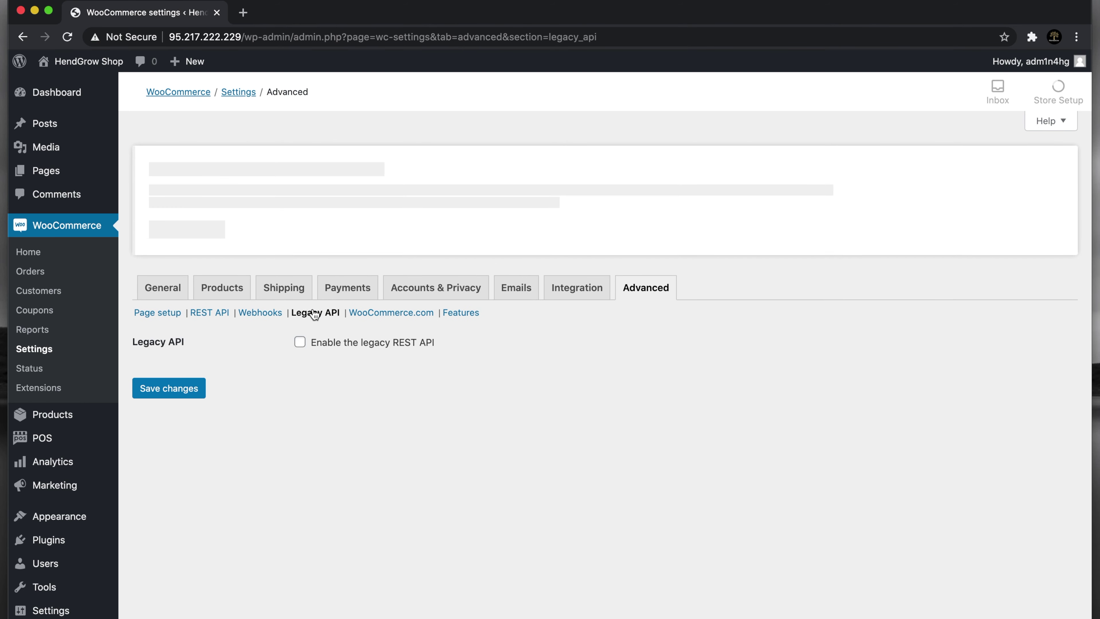
left_click(299, 340)
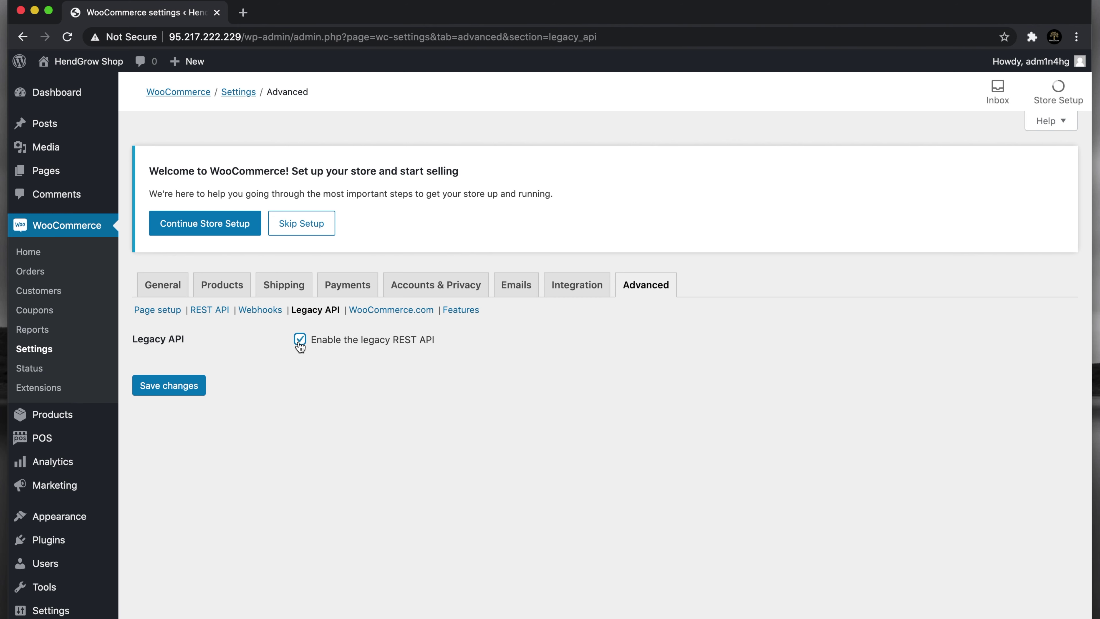
left_click(163, 388)
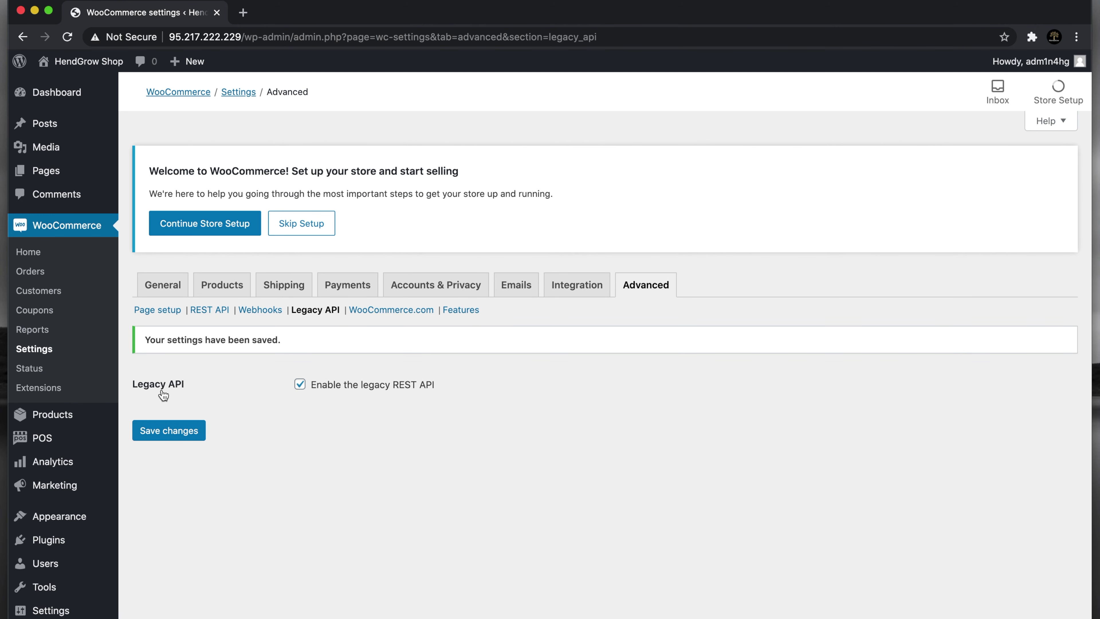
Recheck the POS plugin's system status and try to load the POS front-end page.
left_click(46, 439)
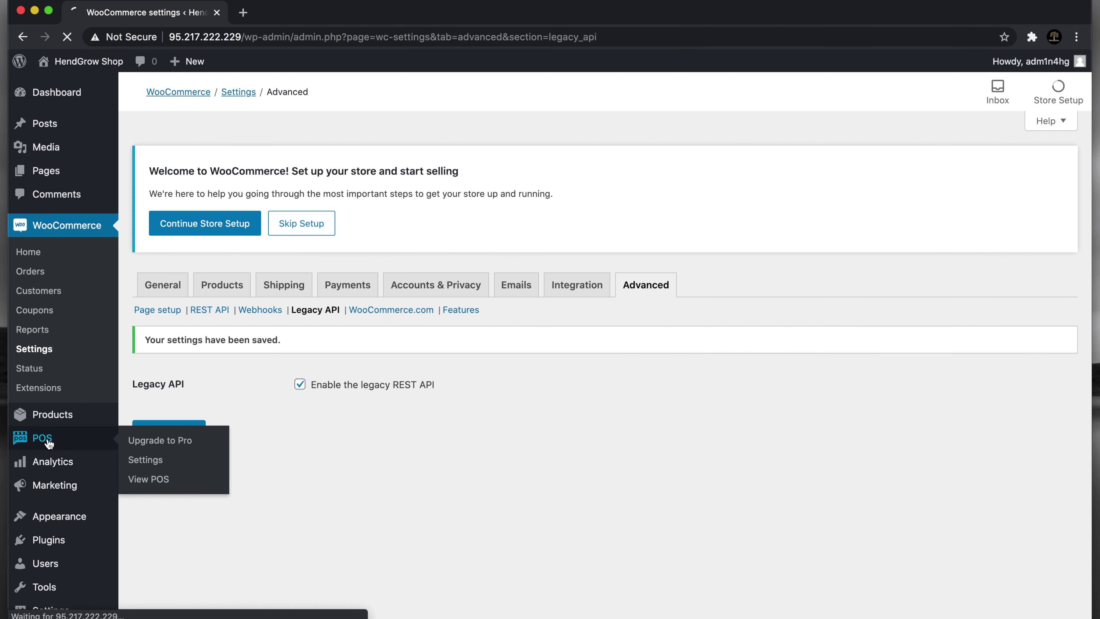
left_click(42, 321)
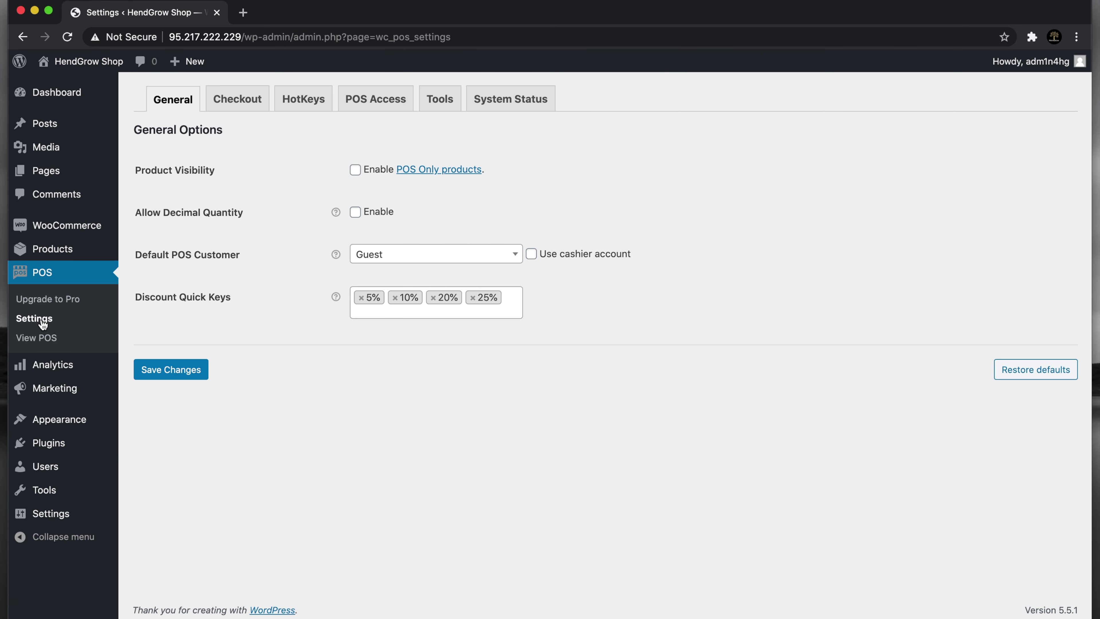
left_click(494, 106)
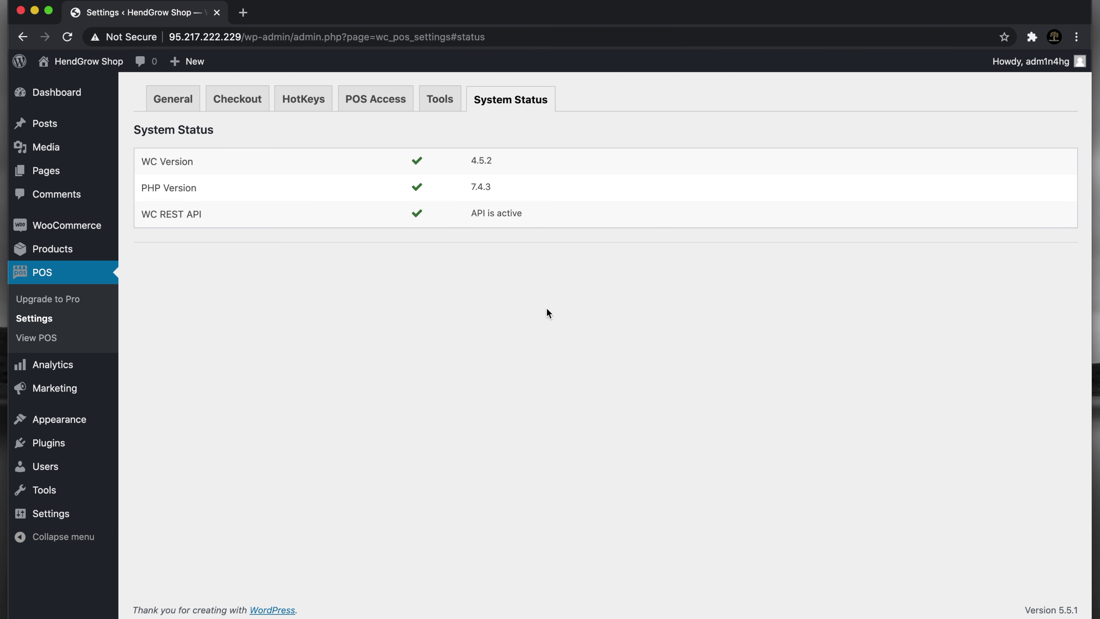
left_click(46, 339)
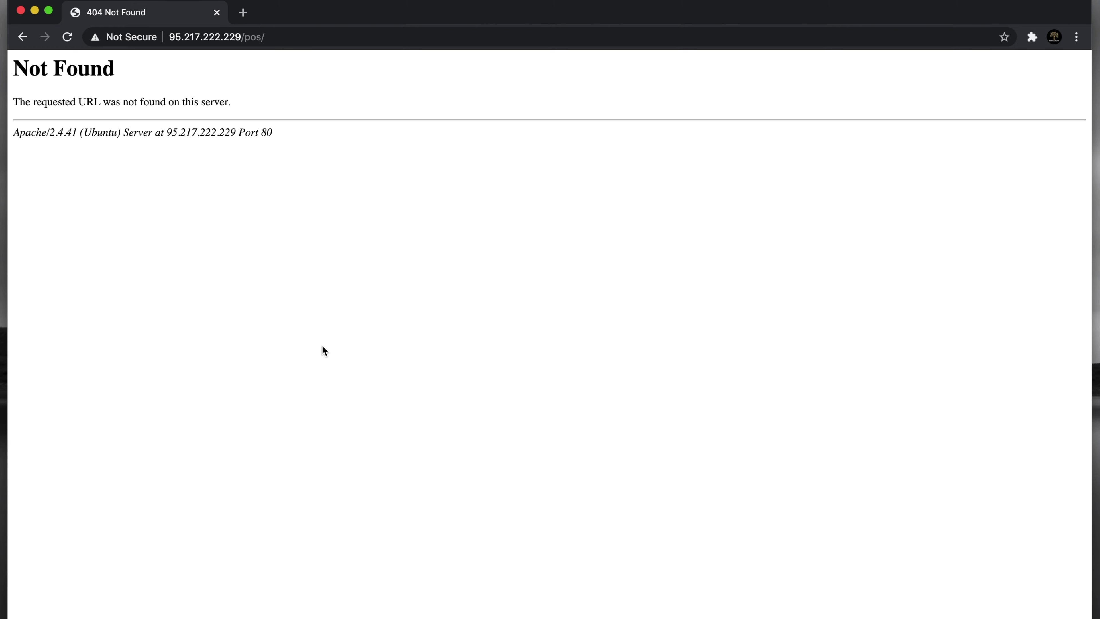
left_click(68, 37)
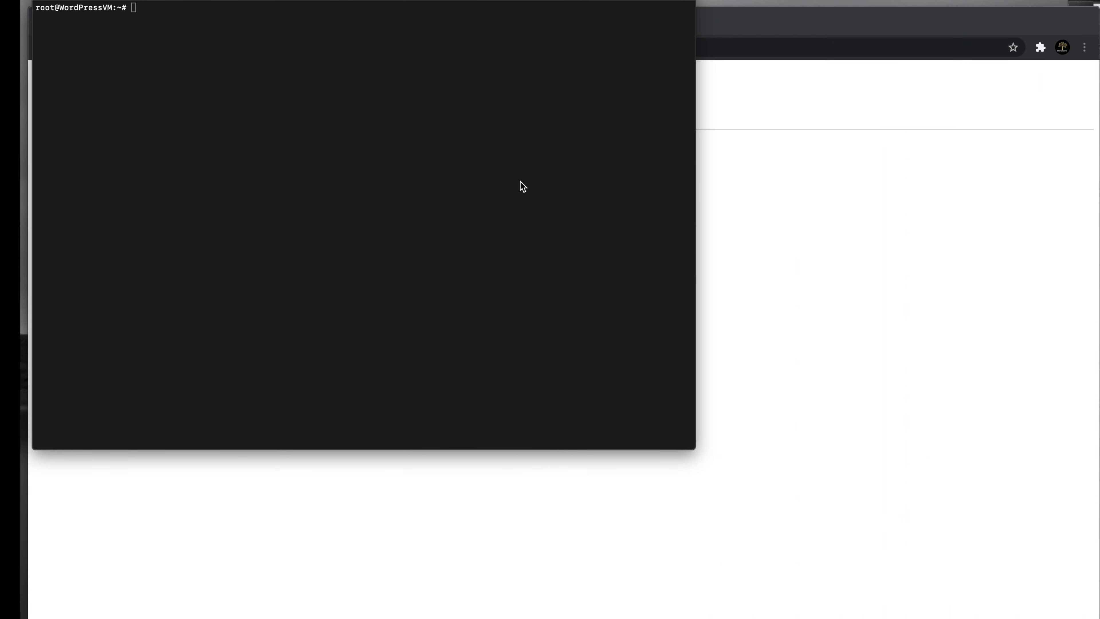
Switch to the server's terminal and open /etc/apache2/apache2.conf in vi.
left_click(519, 188)
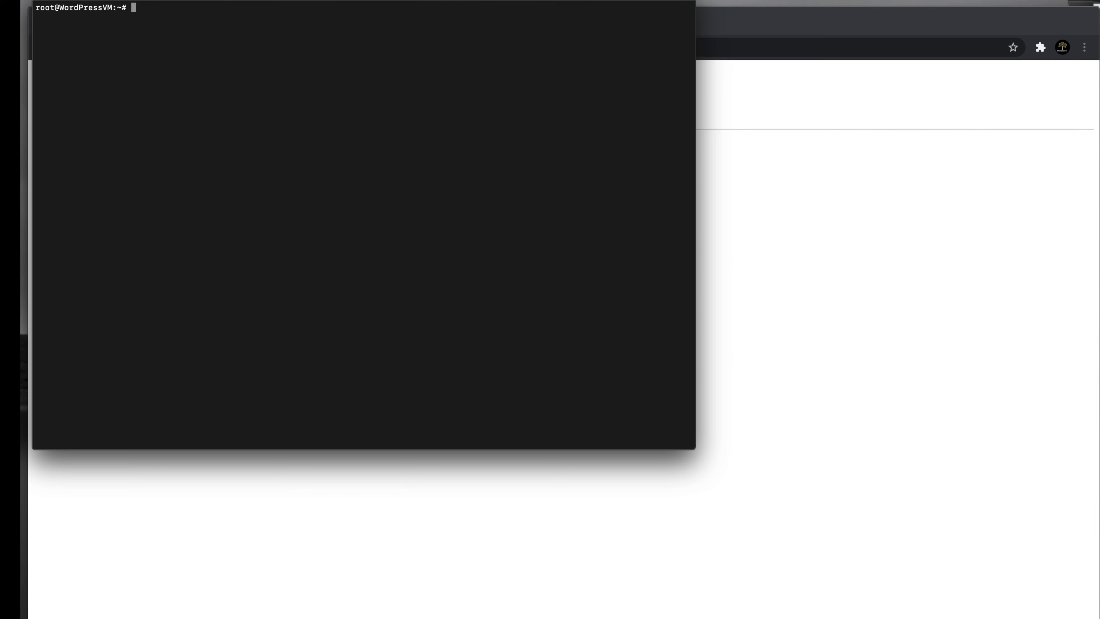
type("vi /etc/apa")
key("Tab")
type("a")
key("Tab")
key("Return")
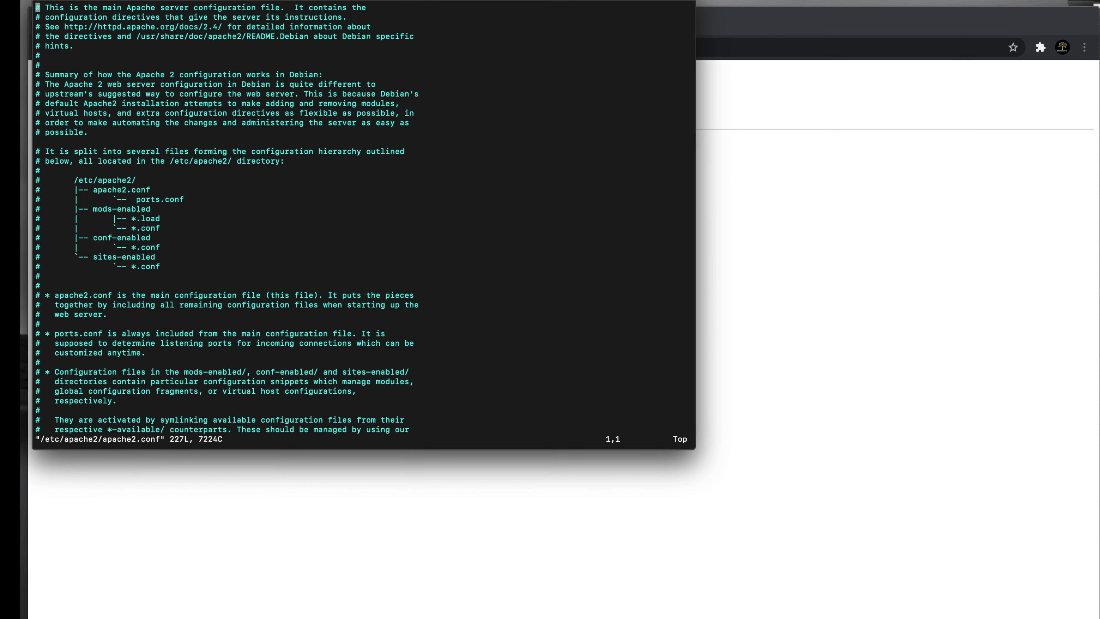
Go to the AllowOverride line inside the <Directory /var/www/> block of apache2.conf.
key("Down")
key("Down")
key("Down")
key("Down")
key("Down")
key("Down")
key("Down")
key("Down")
key("Down")
key("Down")
key("Down")
key("Down")
key("Down")
key("Down")
key("Down")
key("Down")
key("Down")
key("Down")
key("Down")
key("Down")
key("Down")
key("Down")
key("Down")
key("Down")
key("Down")
key("Down")
key("Down")
key("Down")
key("Down")
key("Down")
key("Down")
key("Down")
key("Down")
key("Down")
key("Down")
key("Down")
key("Down")
key("Down")
key("Down")
key("Down")
key("Down")
key("Down")
key("Down")
key("Down")
key("Down")
key("Down")
key("Down")
key("Down")
key("Down")
key("Down")
key("Down")
key("Down")
key("Down")
key("Down")
key("Down")
key("Down")
key("Down")
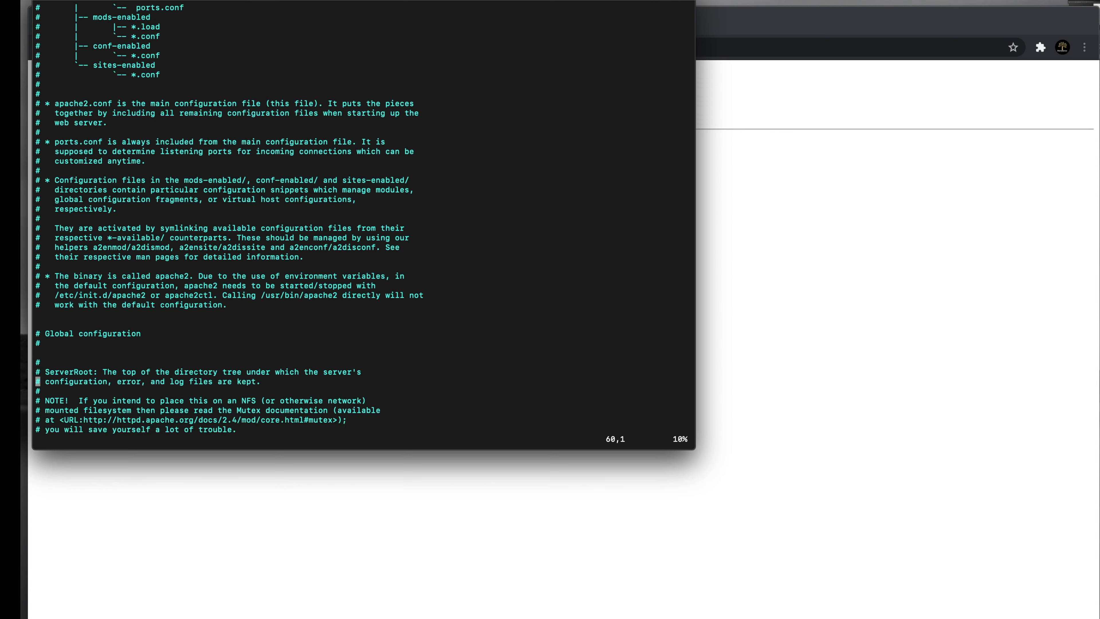
key("Down")
key("Down")
key("Down")
key("Down")
key("Down")
key("Down")
key("Down")
key("Down")
key("Down")
key("Down")
key("Down")
key("Down")
key("Down")
key("Down")
key("Down")
key("Down")
key("Down")
key("Down")
key("Down")
key("Down")
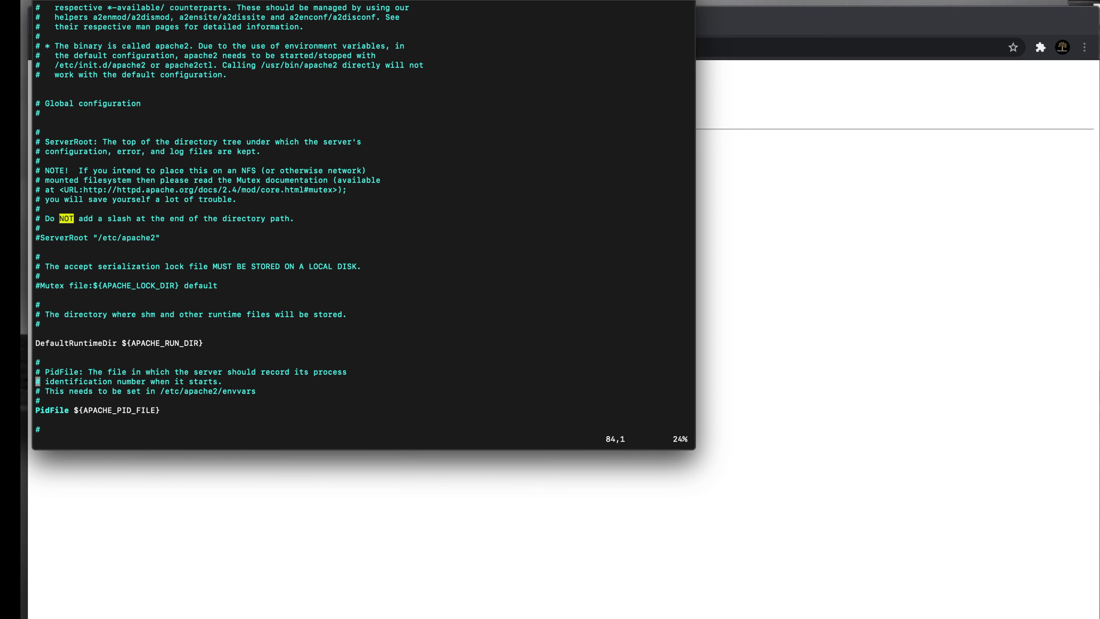
key("Down")
key("Down")
key("Down")
key("Down")
key("Down")
key("Down")
key("Down")
key("Down")
key("Down")
key("Down")
key("Down")
key("Down")
key("Down")
key("Down")
key("Down")
key("Down")
key("Down")
key("Down")
key("Down")
key("Down")
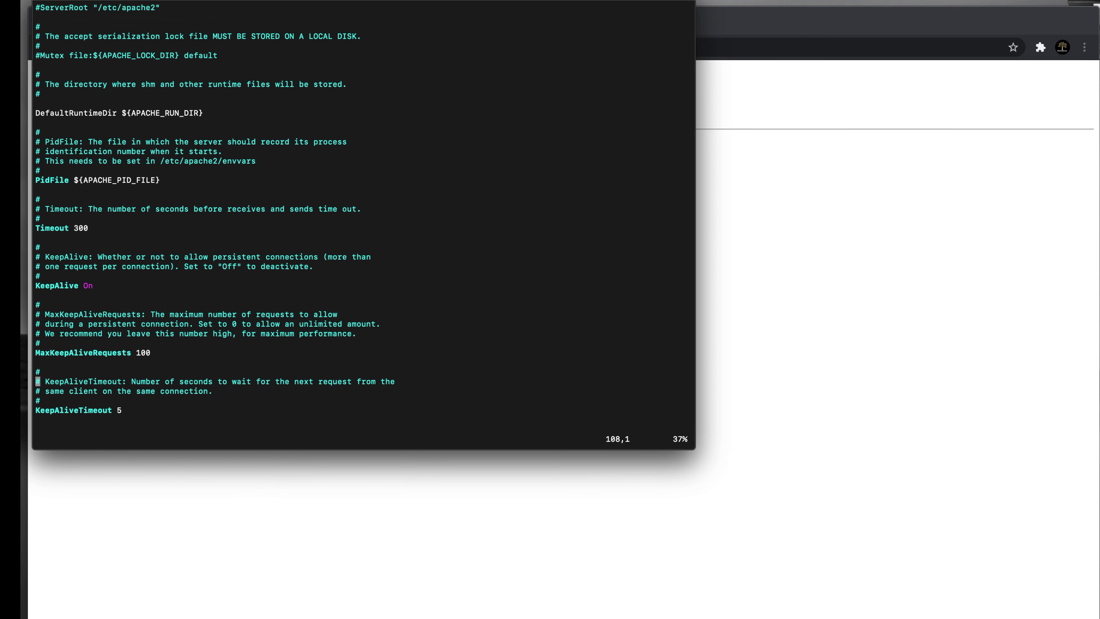
key("Down")
key("Down")
key("Down")
key("Down")
key("Down")
key("Down")
key("Down")
key("Down")
key("Down")
key("Down")
key("Down")
key("Down")
key("Down")
key("Down")
key("Down")
key("Down")
key("Down")
key("Down")
key("Down")
key("Down")
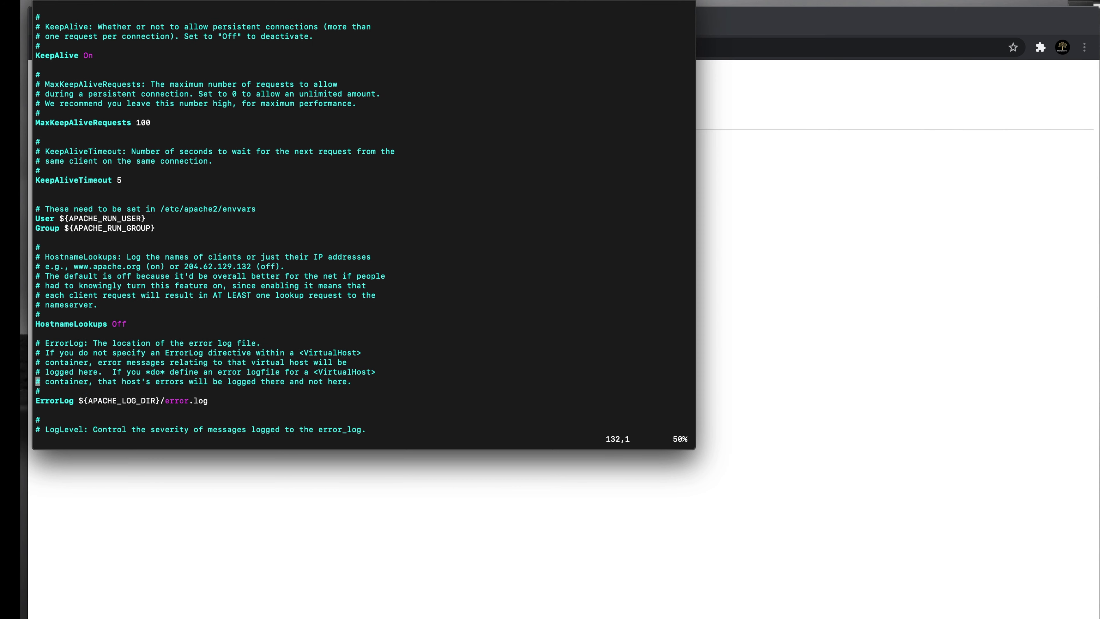
key("Down")
key("Down")
key("Down")
key("Down")
key("Down")
key("Down")
key("Down")
key("Down")
key("Down")
key("Down")
key("Down")
key("Down")
key("Down")
key("Down")
key("Down")
key("Down")
key("Down")
key("Down")
key("Down")
key("Down")
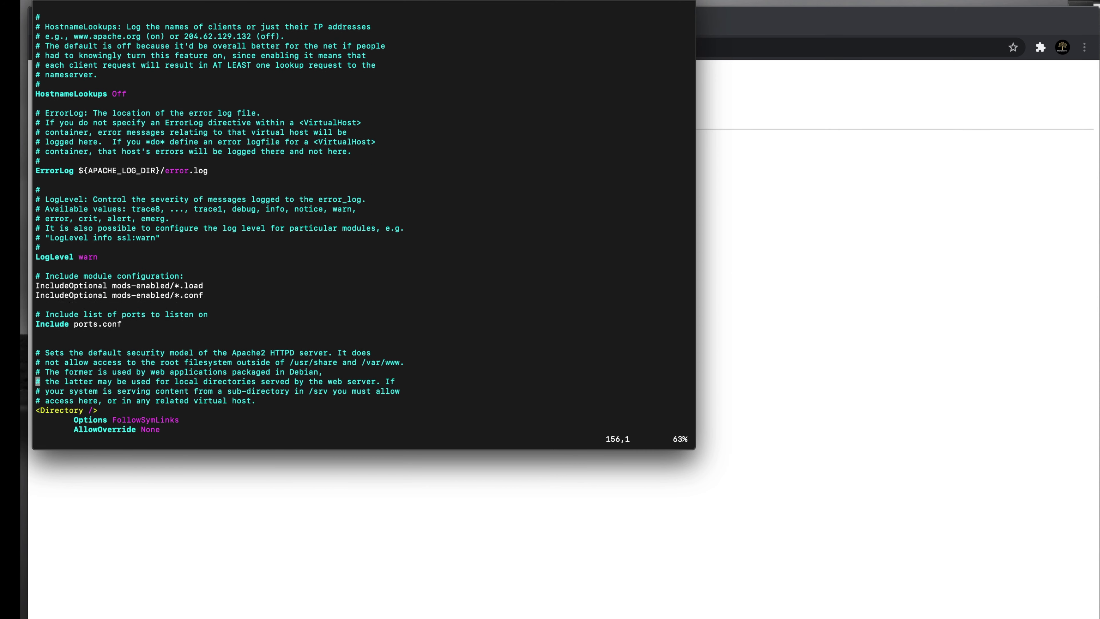
key("Down")
key("Down")
key("Down")
key("Down")
key("Down")
key("Down")
key("Down")
key("Down")
key("Down")
key("Down")
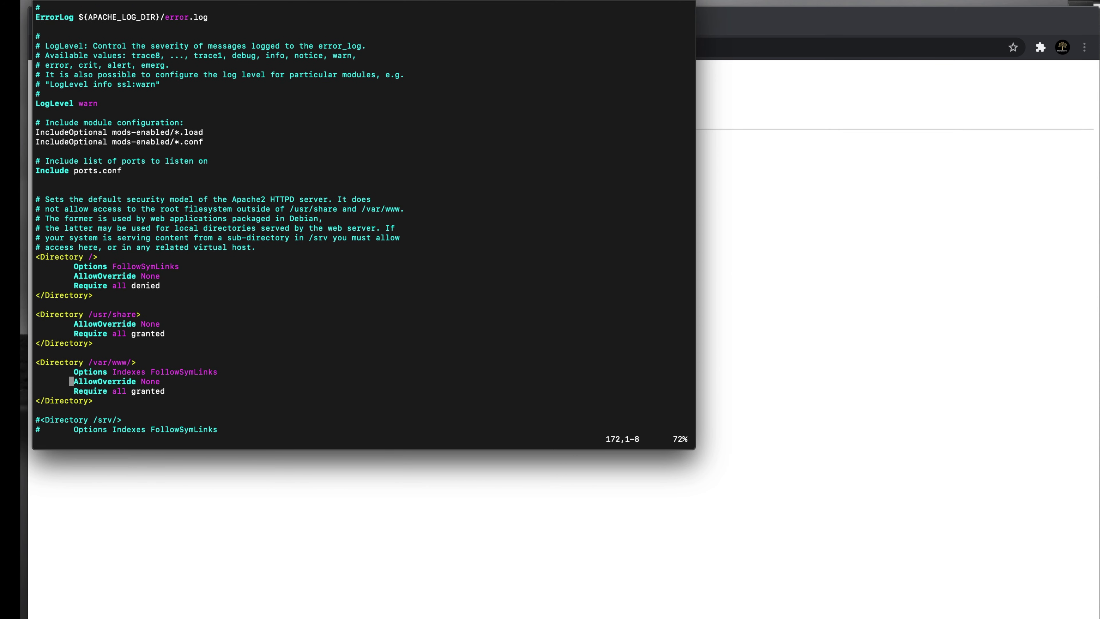
Change the AllowOverride value to All in the <Directory /var/www/> block of apache2.conf.
key("Right")
key("Right")
key("Right")
key("Right")
key("Right")
key("Right")
key("Right")
key("Right")
key("Right")
key("Right")
key("Right")
key("Right")
key("Right")
key("Right")
key("Right")
key("Right")
key("Right")
key("Right")
key("Right")
key("i")
key("Right")
key("BackSpace")
key("BackSpace")
key("BackSpace")
type("All")
key("Escape")
Save apache2.conf and quit vi to return to the shell prompt.
type(":w")
key("Return")
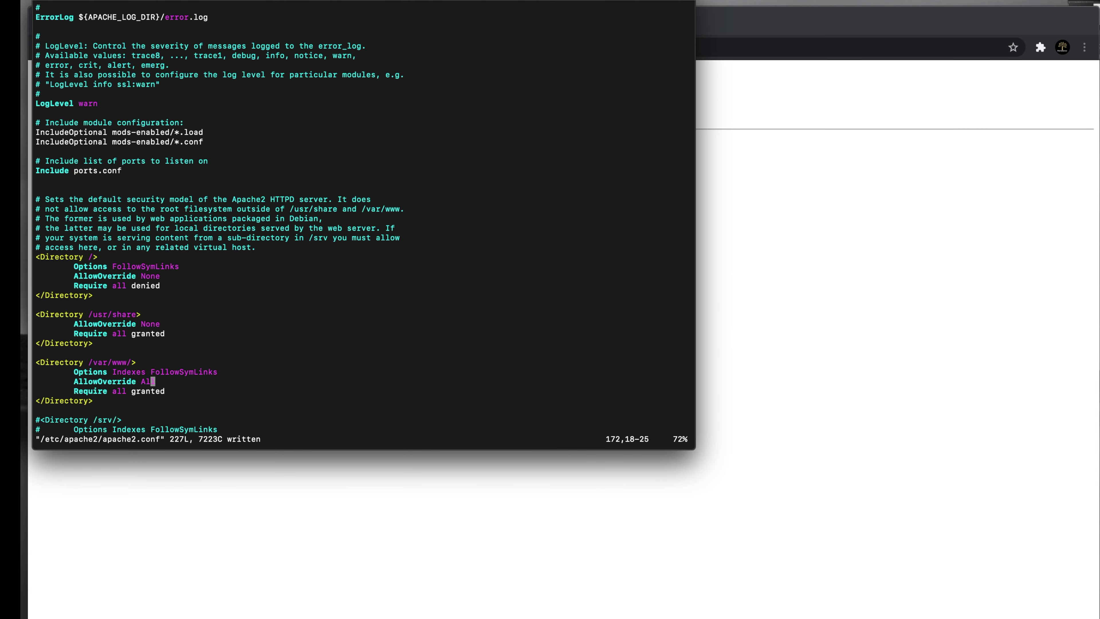
type(":q")
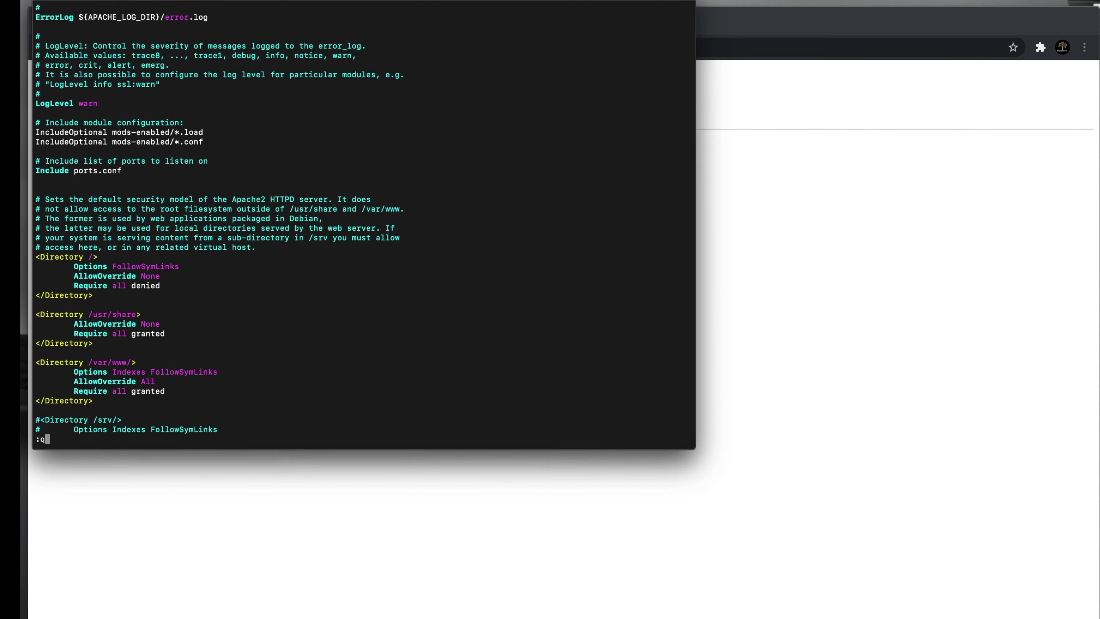
key("Return")
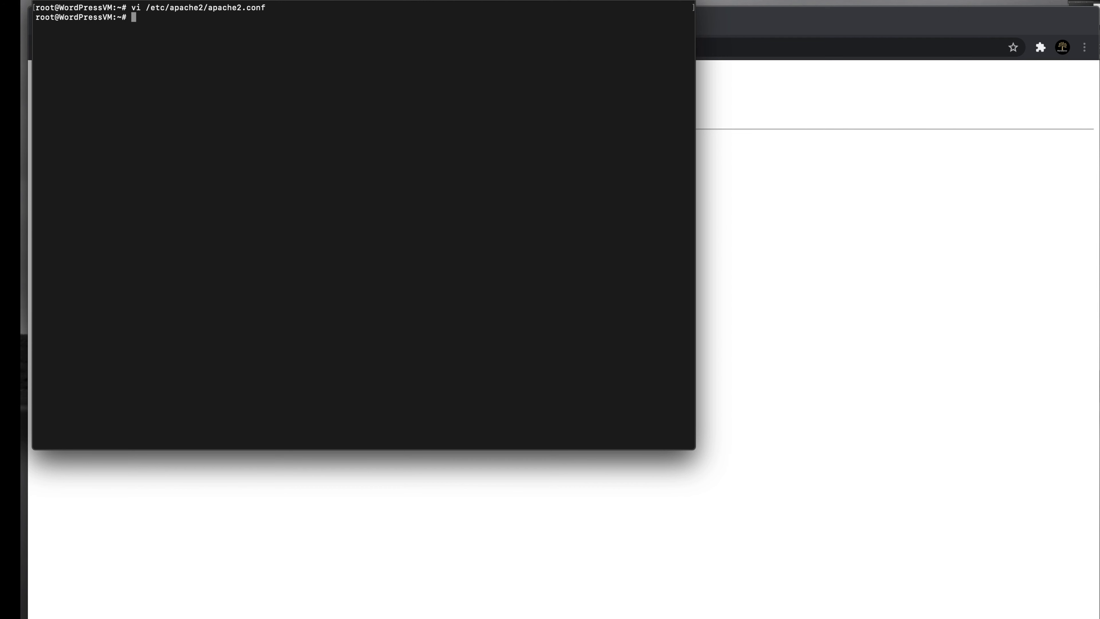
Enable Apache's rewrite module by running a2enmod rewrite.
type("a2enmod rewrite")
key("Return")
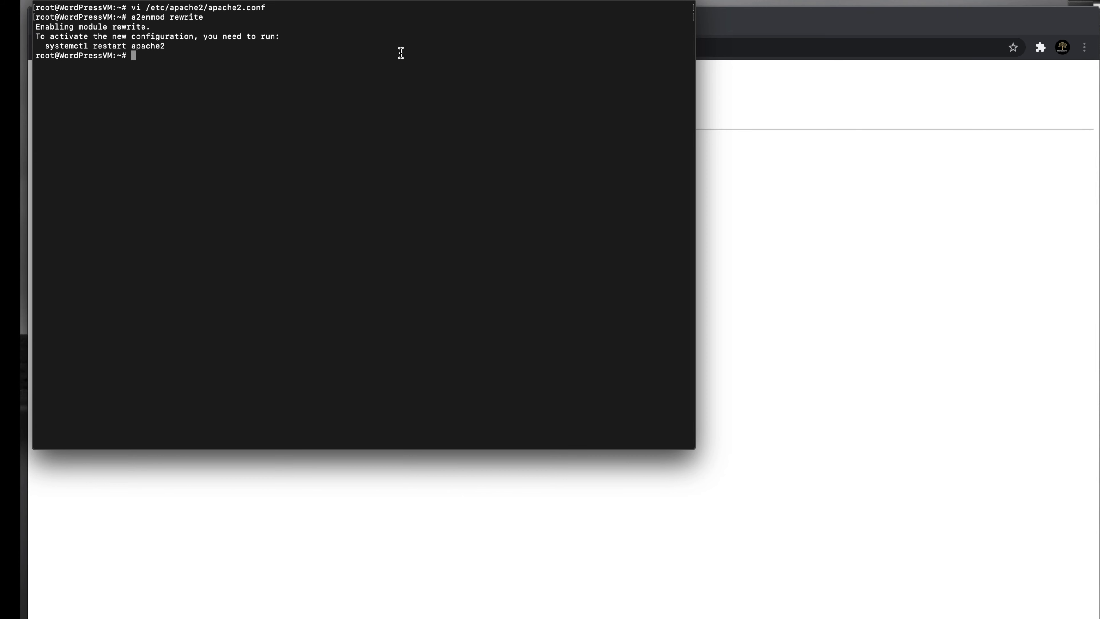
Select the suggested command systemctl restart apache2 in the terminal output.
left_click_drag(165, 46, 45, 46)
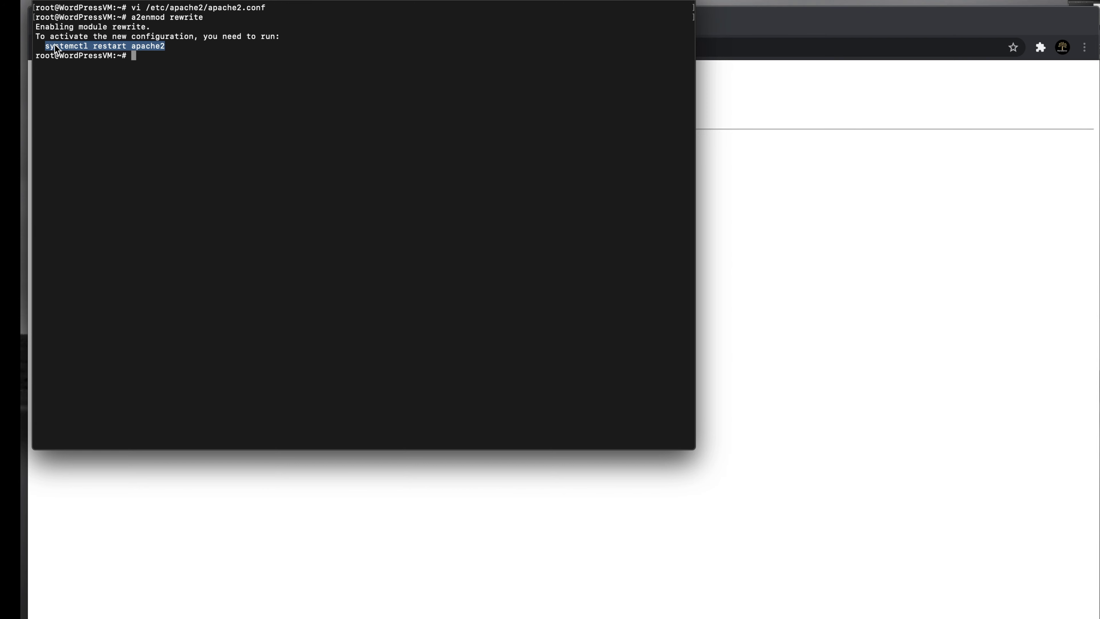